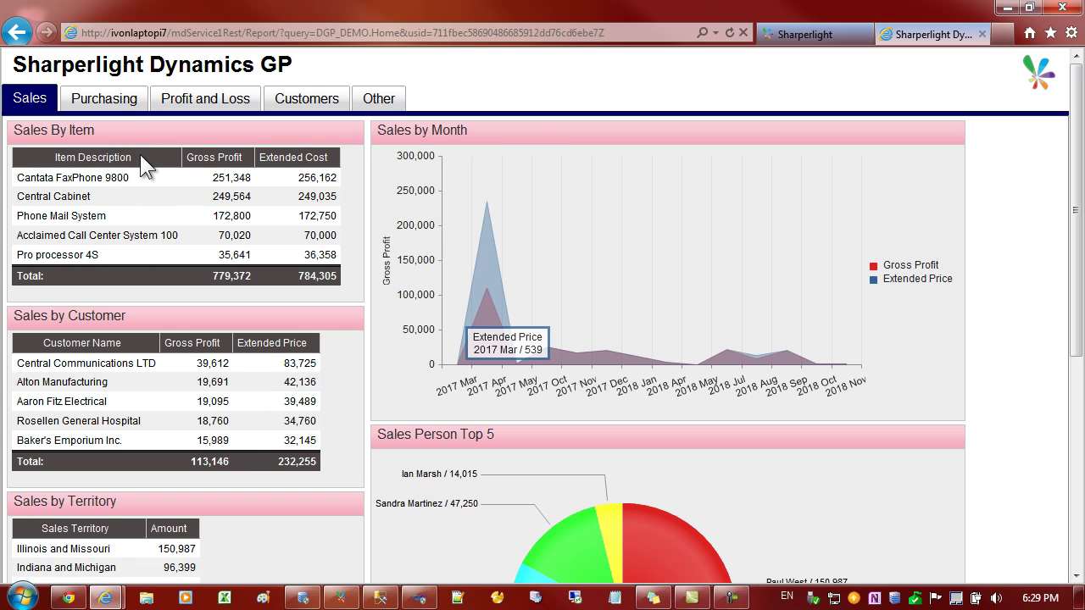
- Switch the Dynamics GP dashboard to its Purchasing panels
left_click(98, 108)
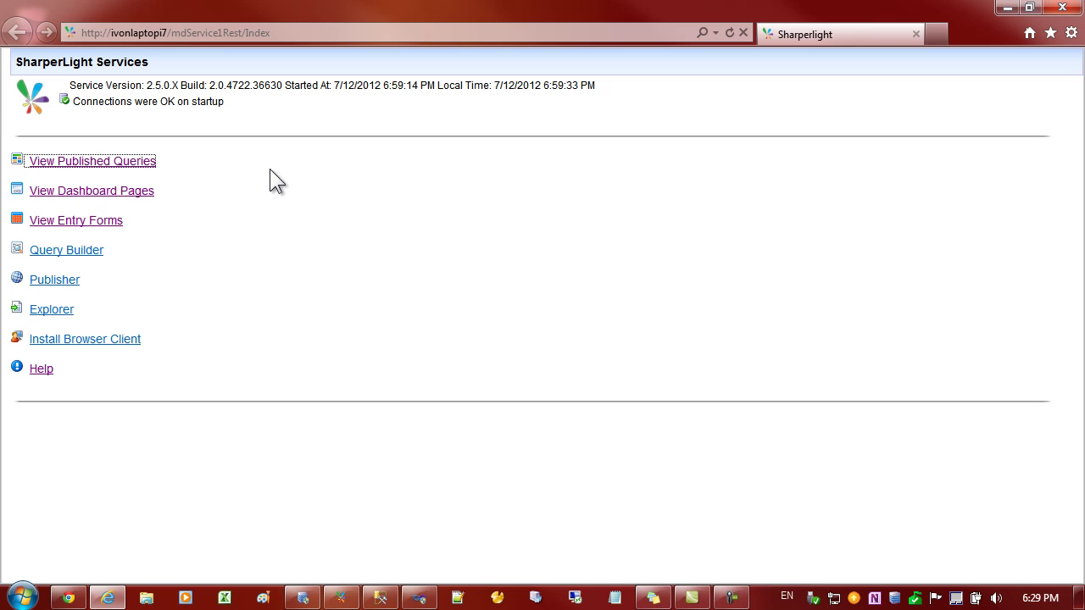
left_click(270, 169)
left_click(288, 33)
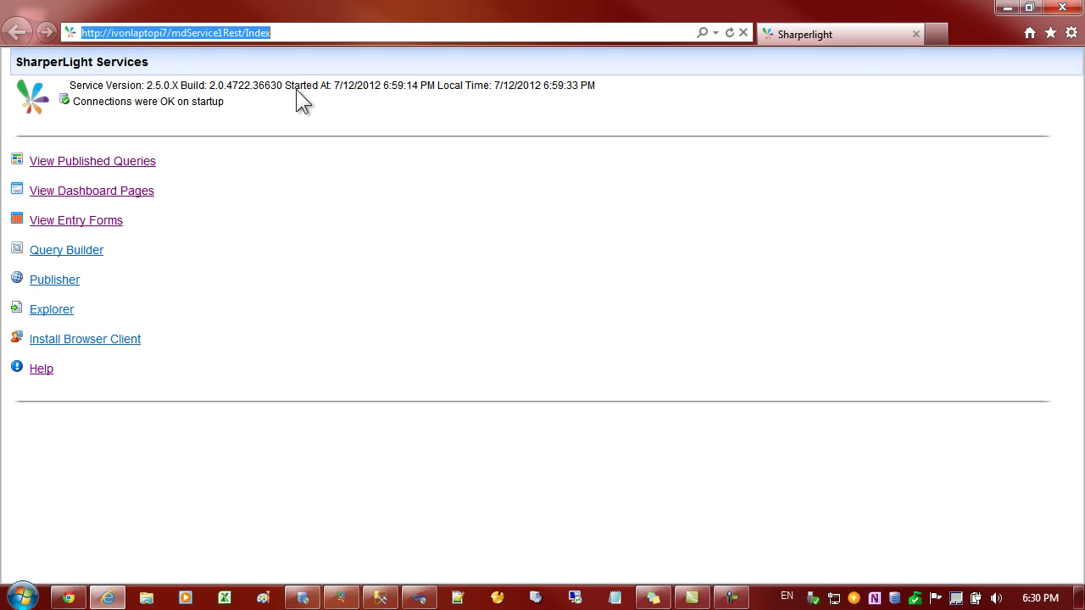
left_click(284, 109)
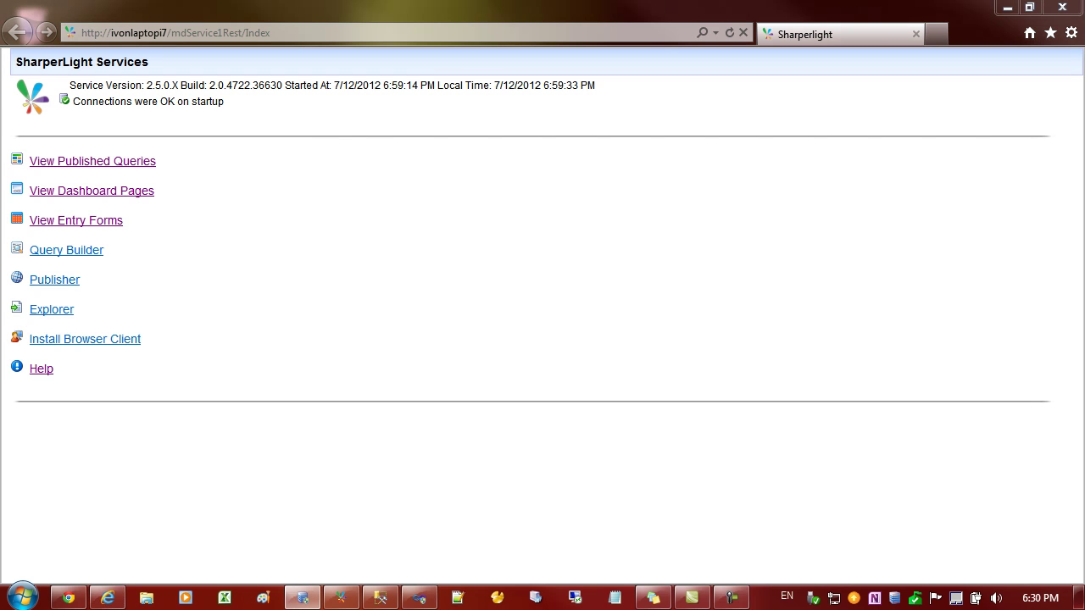
left_click_drag(868, 326, 470, 148)
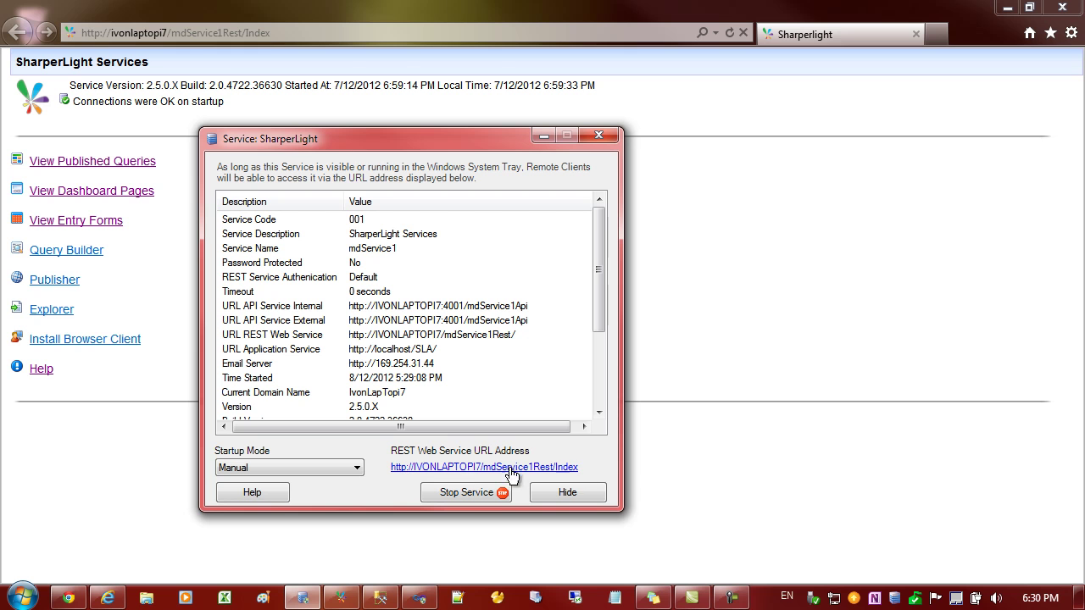
left_click_drag(466, 135, 992, 147)
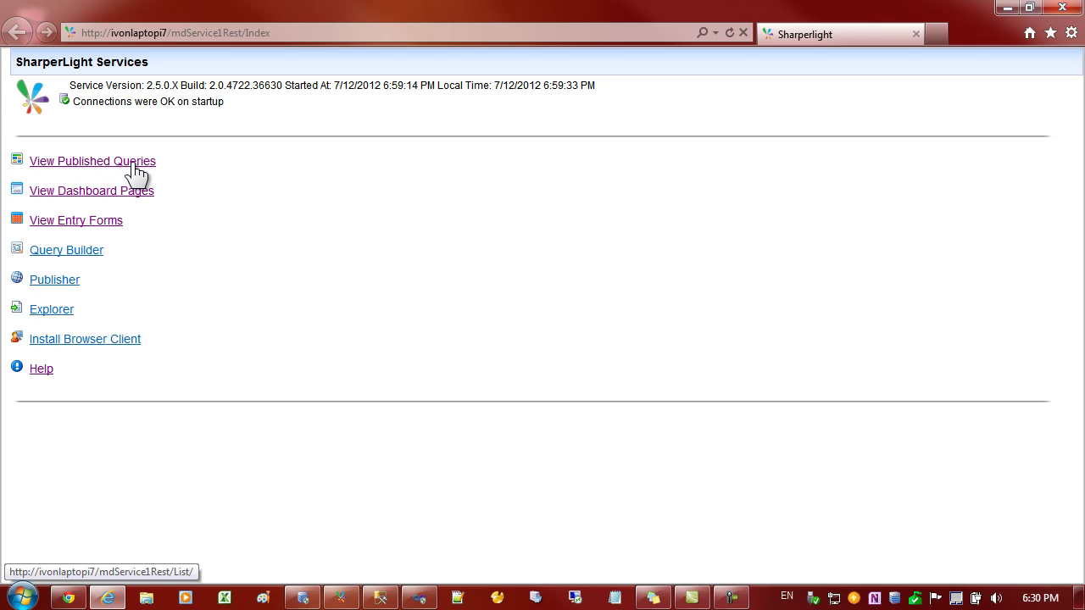
left_click(136, 174)
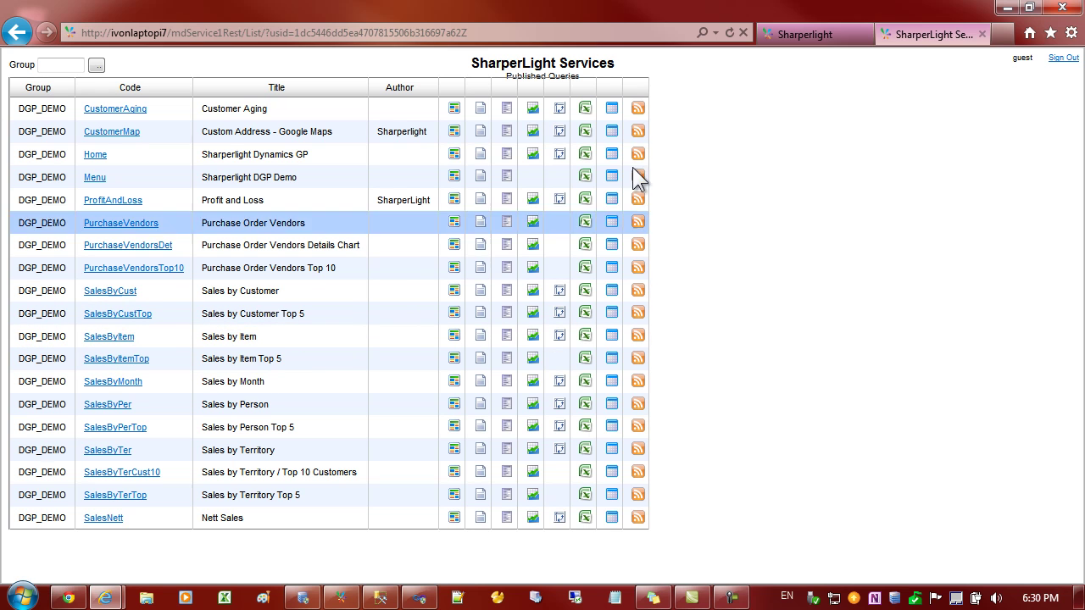
left_click(979, 35)
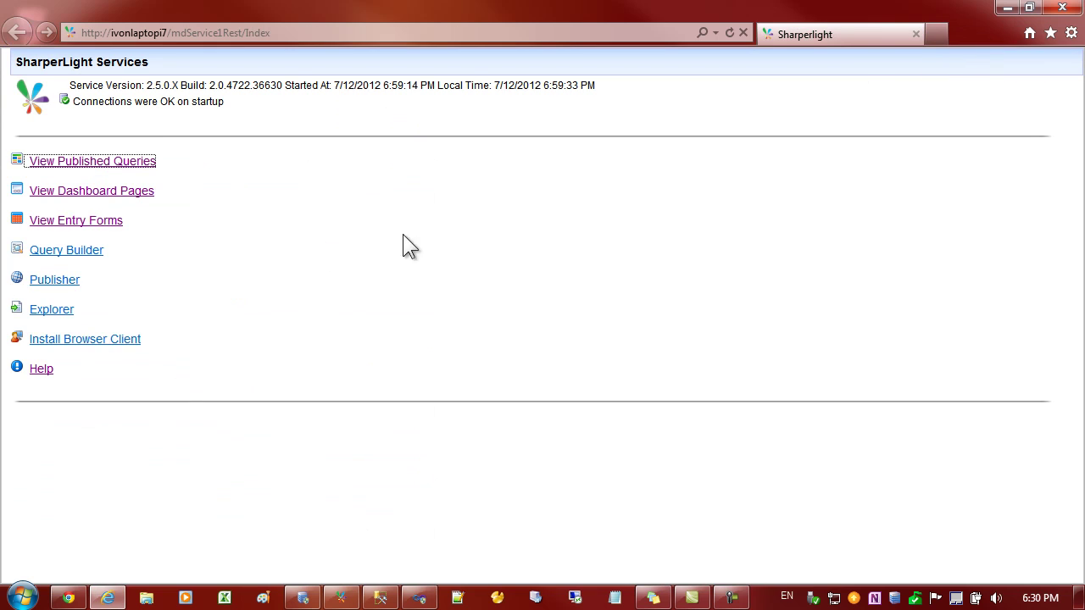
left_click(91, 193)
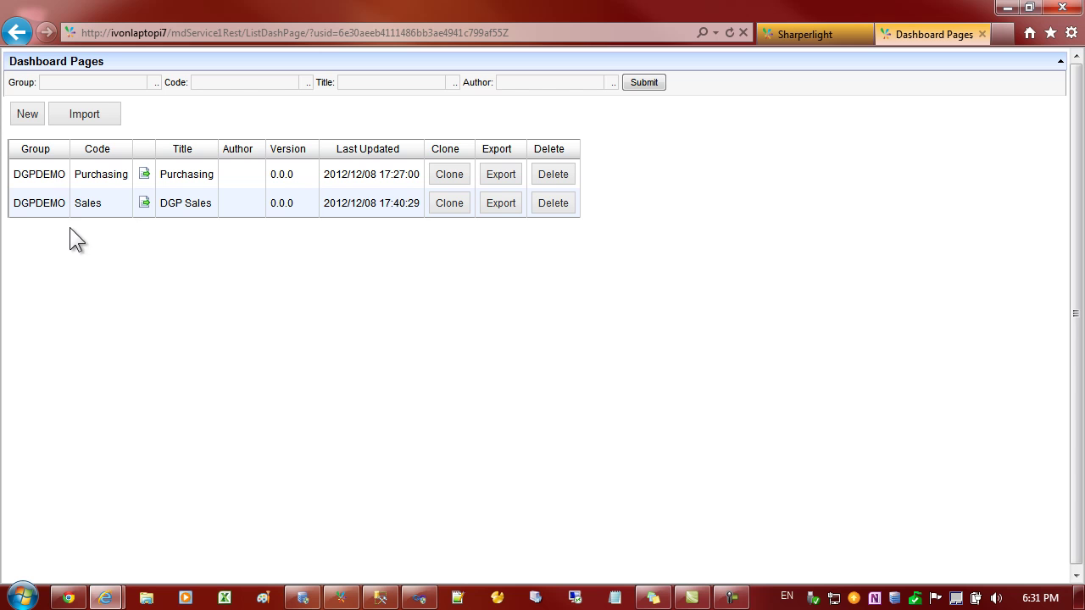
left_click(29, 121)
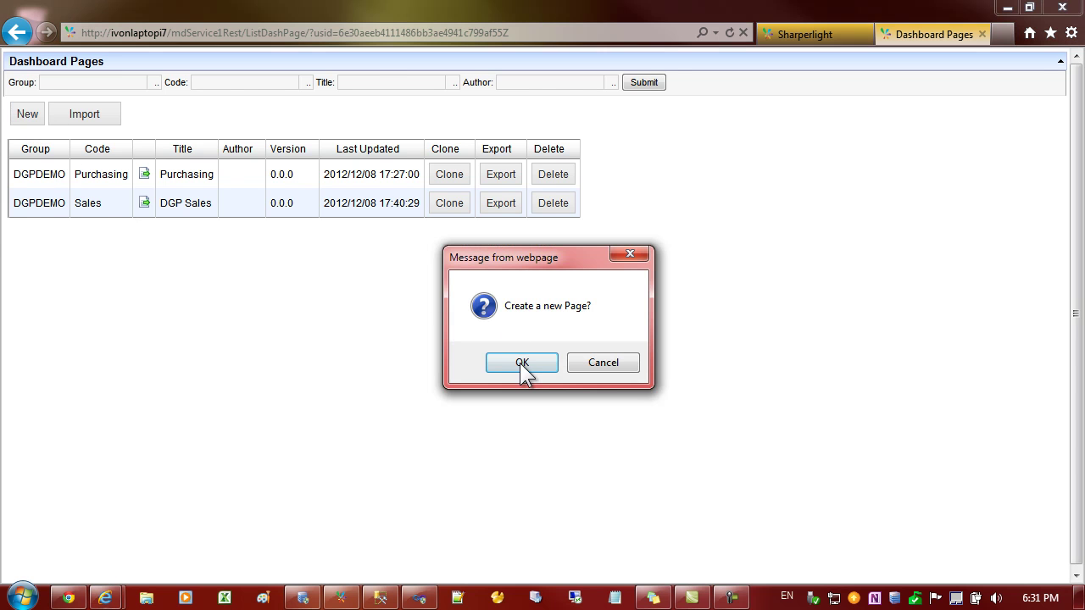
left_click(521, 367)
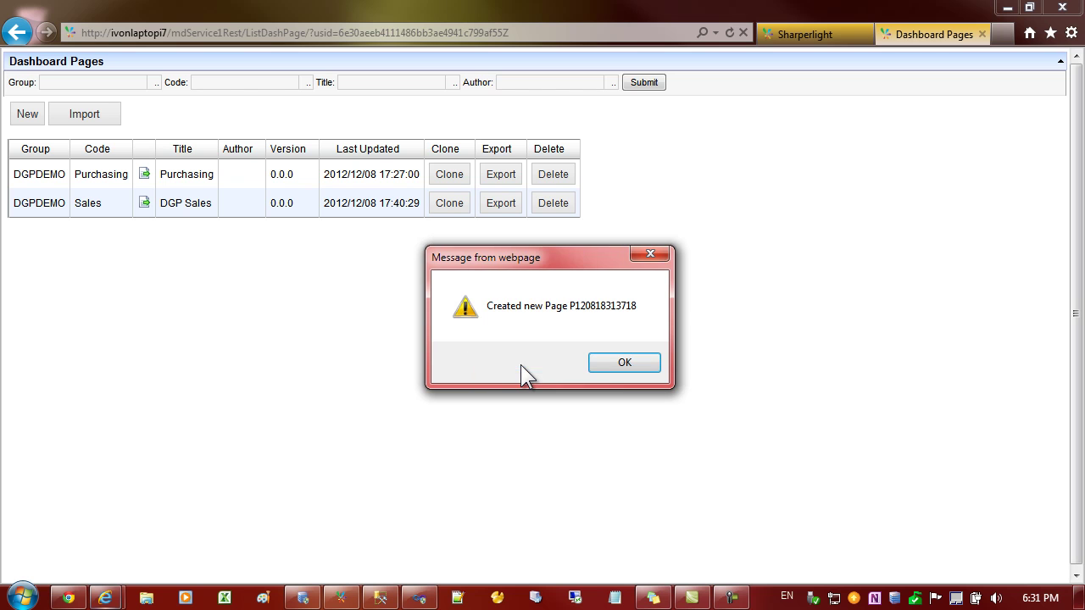
left_click(617, 370)
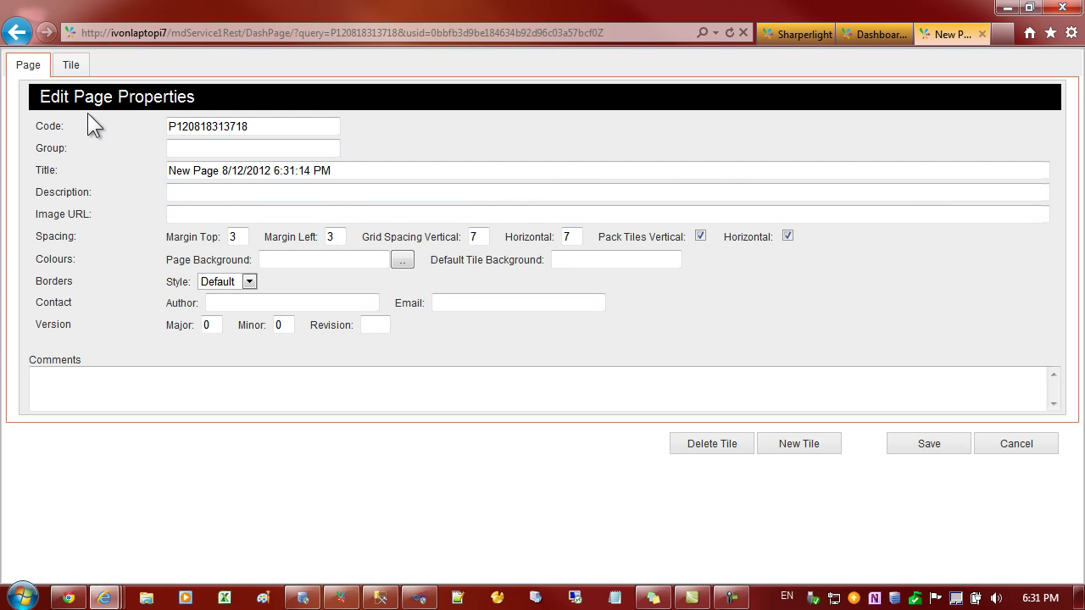
- Replace the page code with Test1, enter group Training, and retitle the page Taining
left_click(258, 125)
left_click_drag(256, 125, 134, 126)
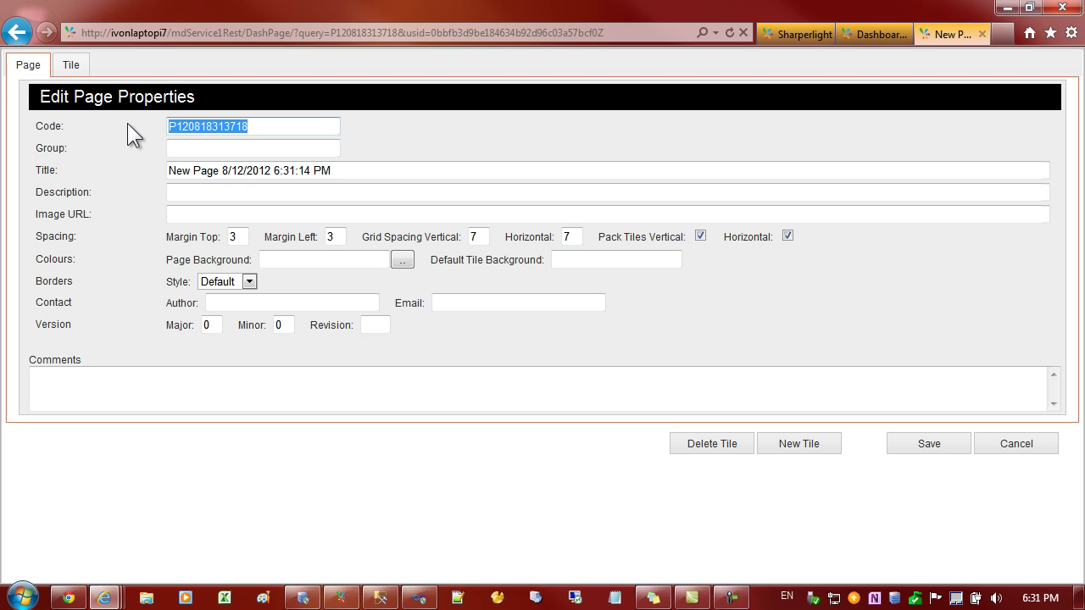
type("Test")
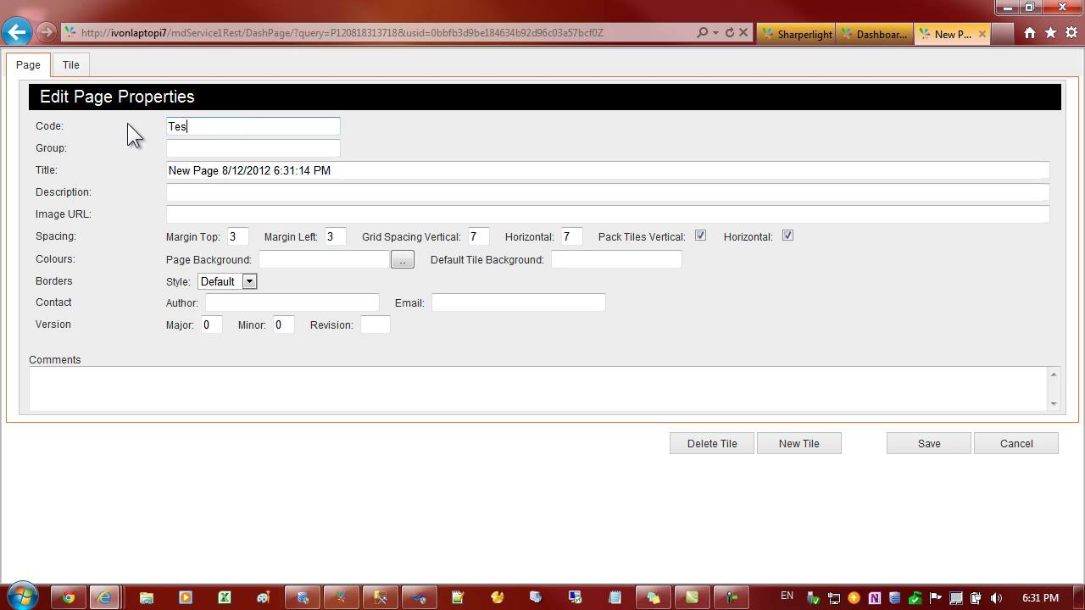
type("1")
left_click(191, 151)
type("Training")
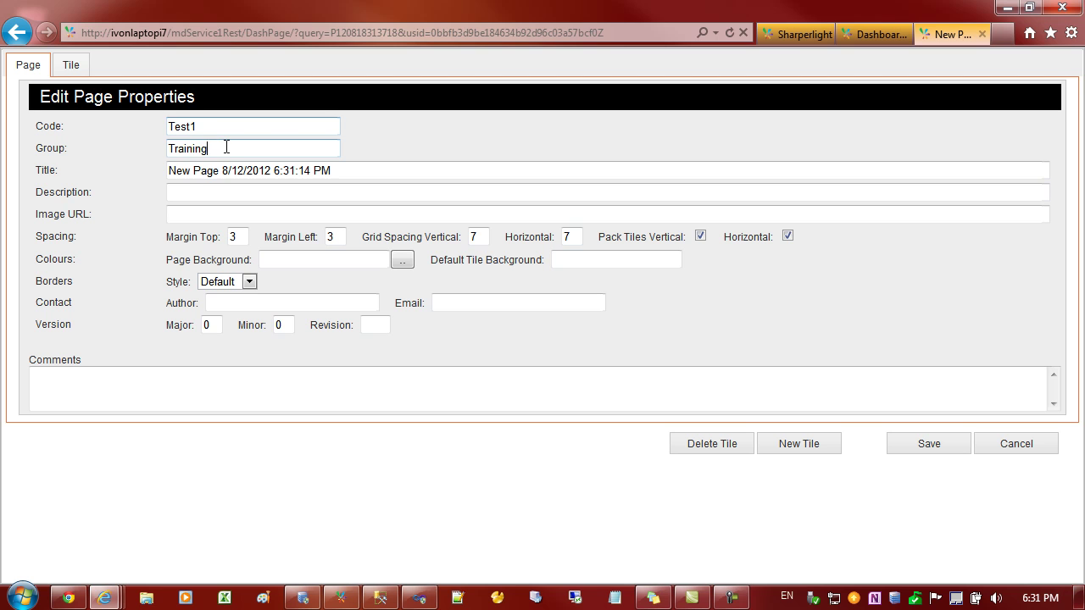
left_click(307, 170)
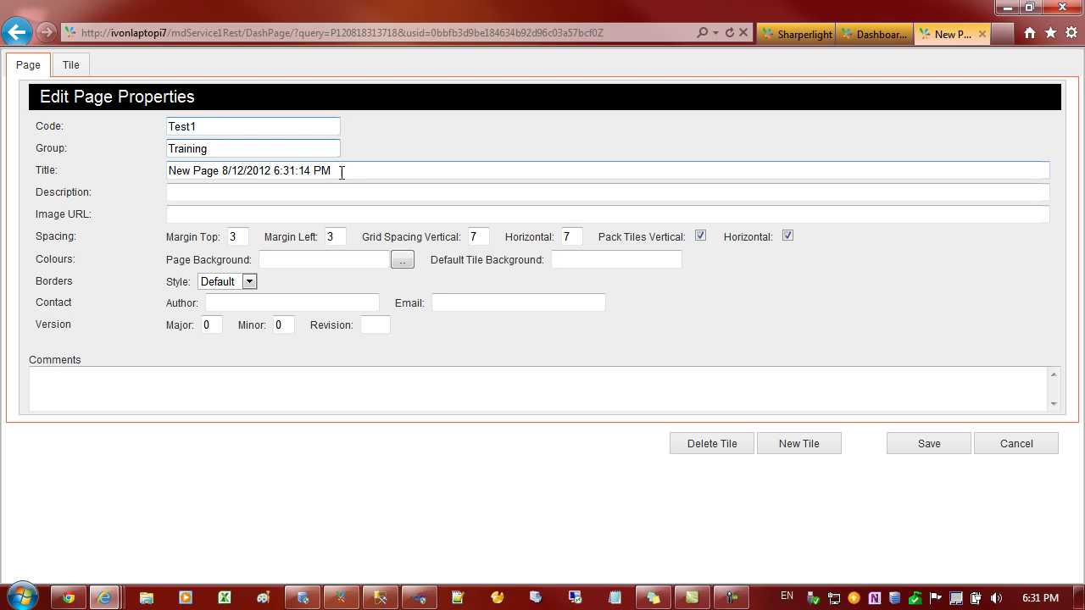
left_click_drag(336, 171, 155, 170)
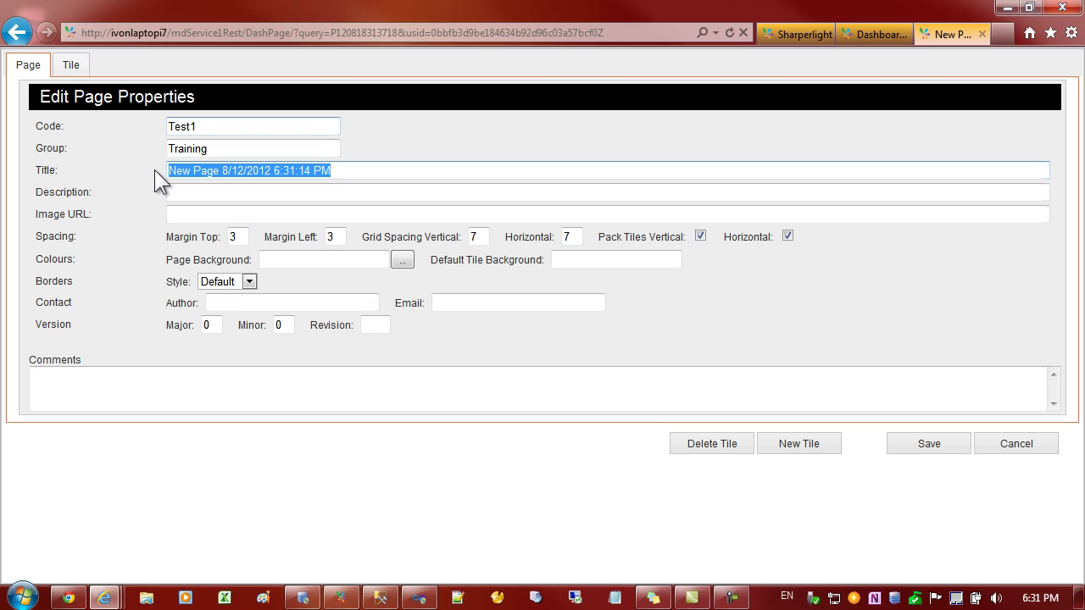
type("Tai")
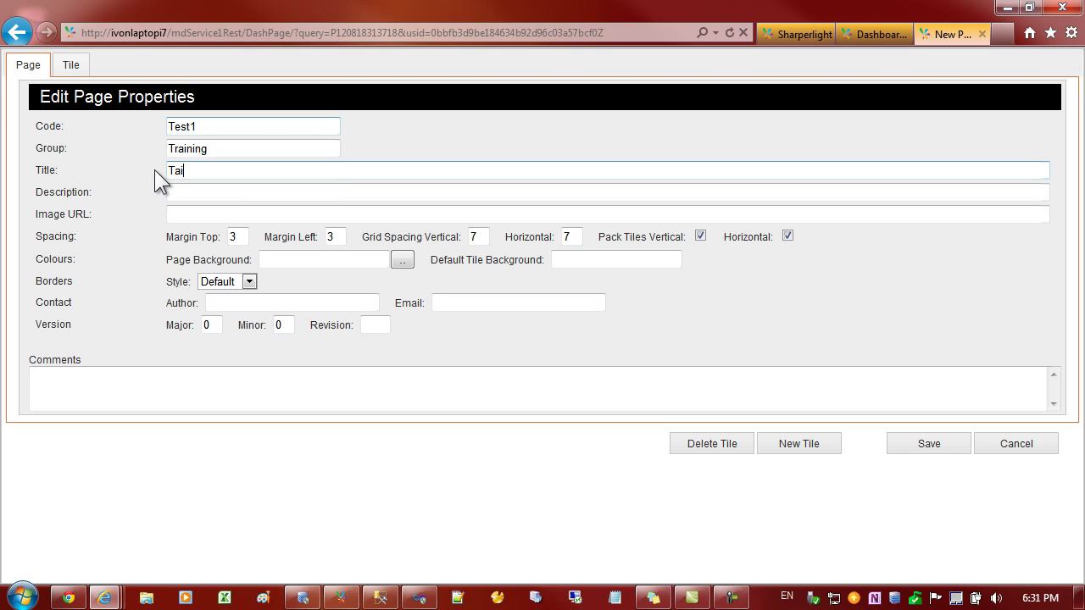
type("ning")
left_click(181, 191)
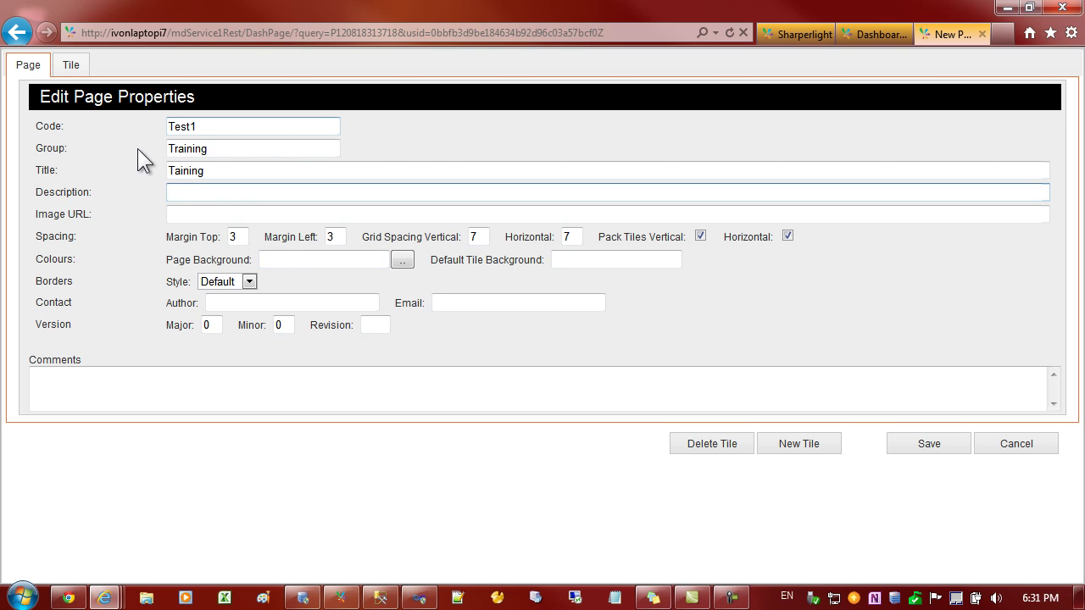
- Retitle the page's tile to Vendors and save the Training.Test1 page
left_click(70, 66)
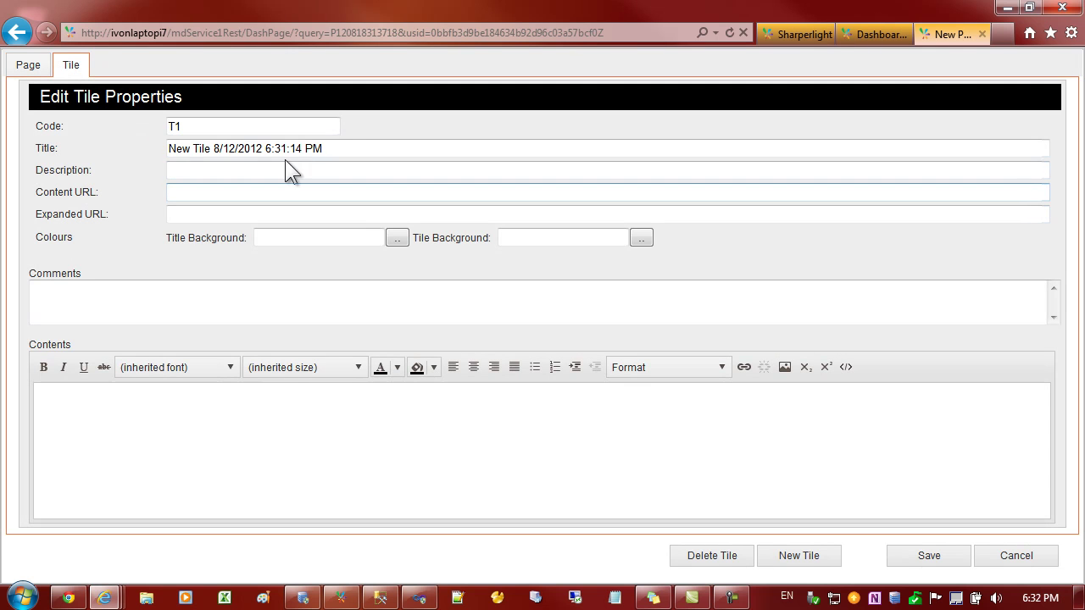
left_click_drag(332, 149, 128, 148)
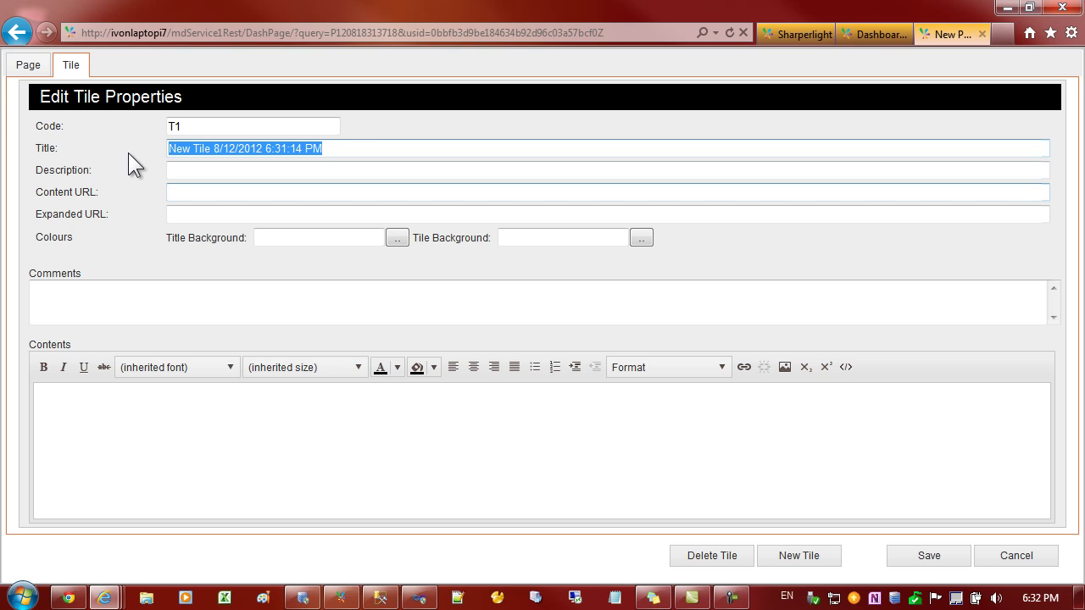
type("V")
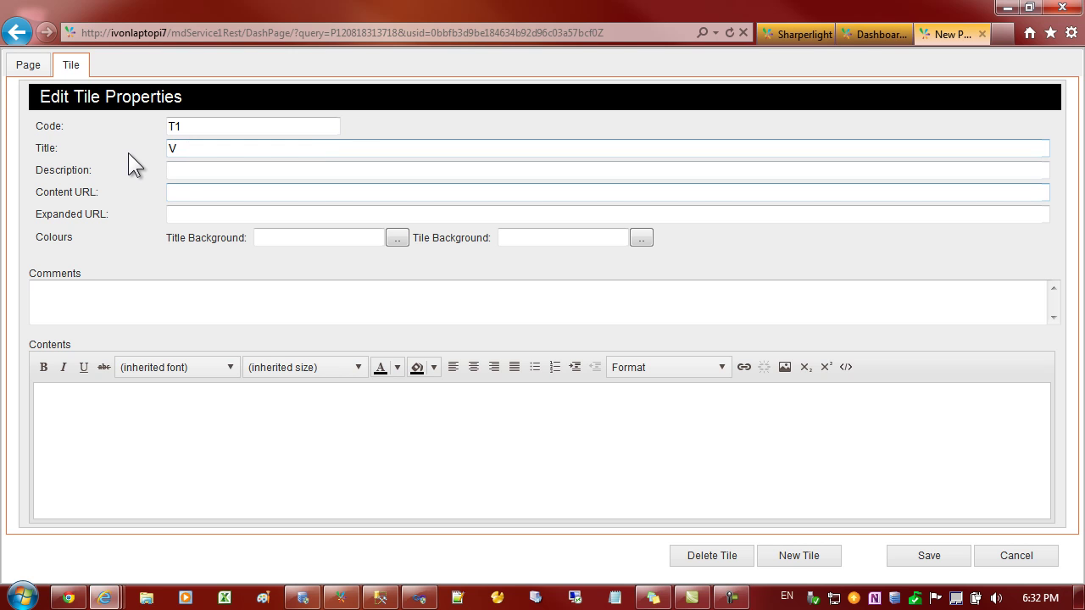
type("endors")
left_click(200, 127)
left_click(210, 149)
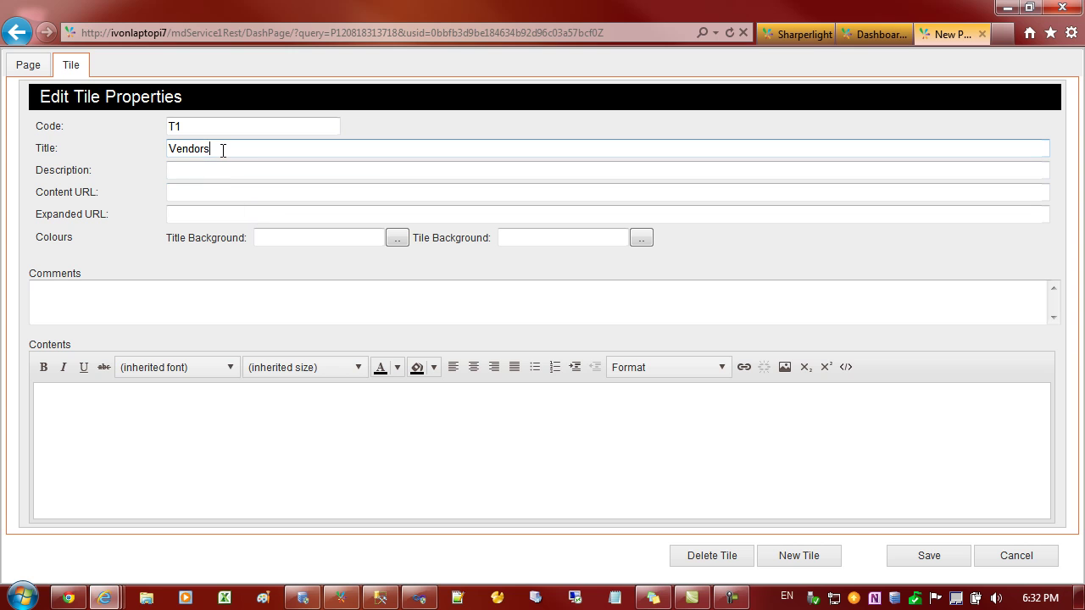
left_click(905, 556)
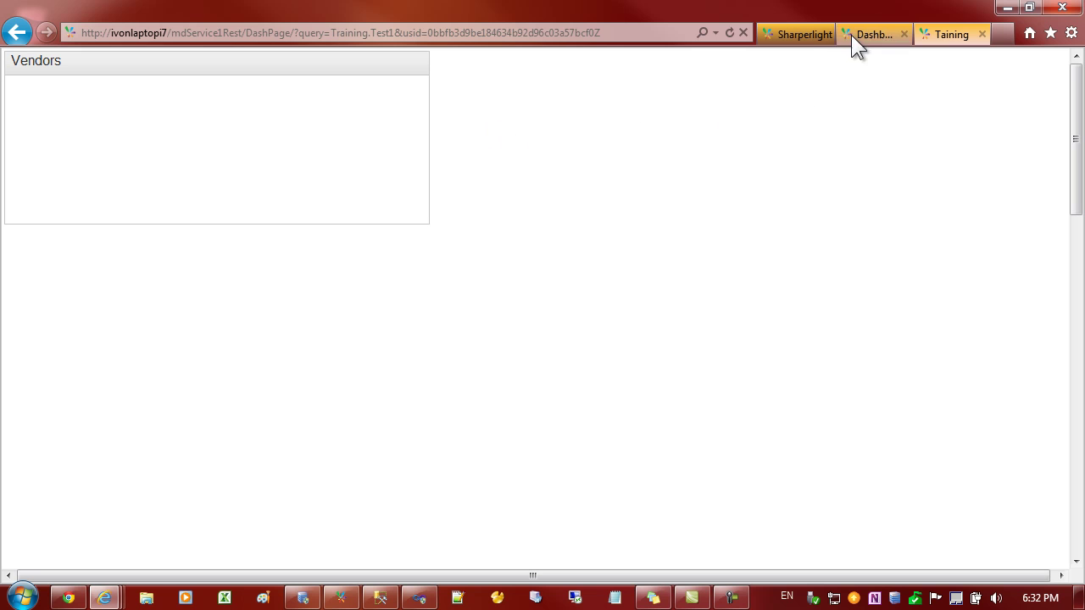
- Return to the Sharperlight home page and list the 19 DGP_DEMO published queries
left_click(802, 34)
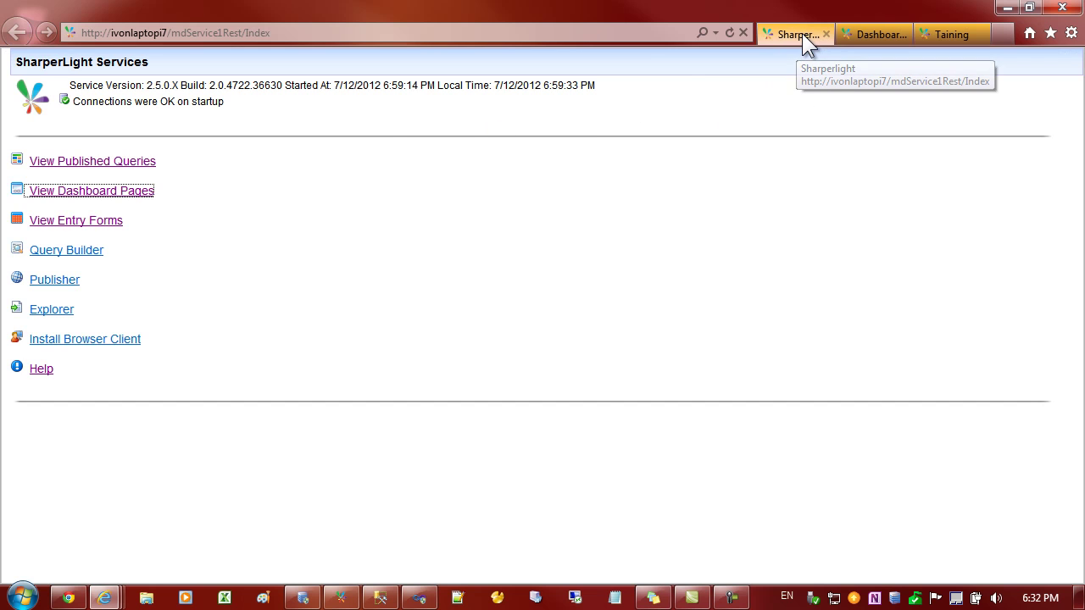
left_click(121, 163)
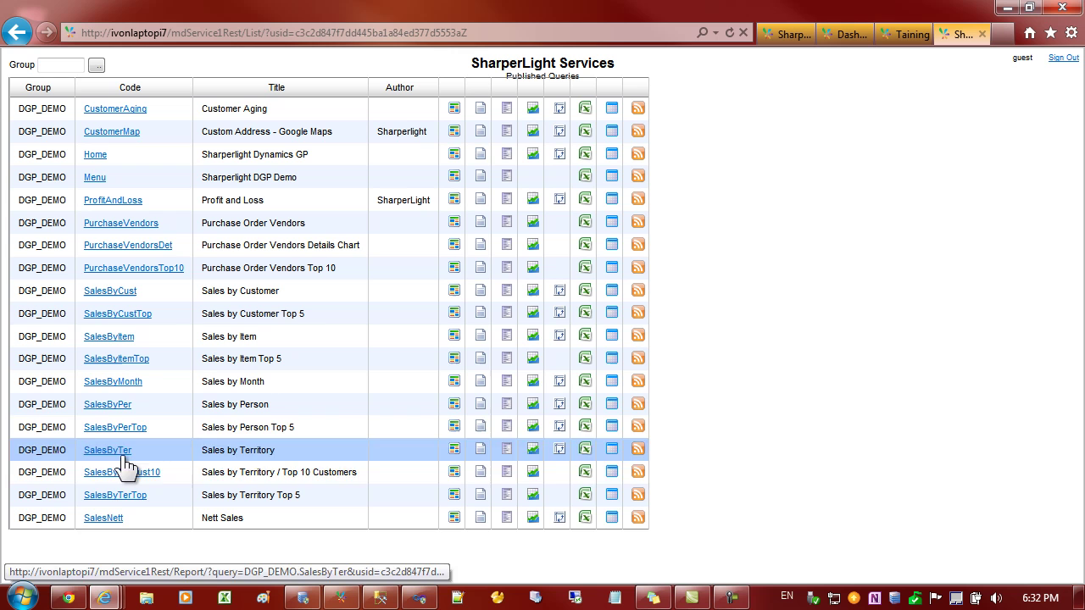
- Run PurchaseVendorsTop10 for company TWO and select the report's URL in the address bar
left_click(136, 271)
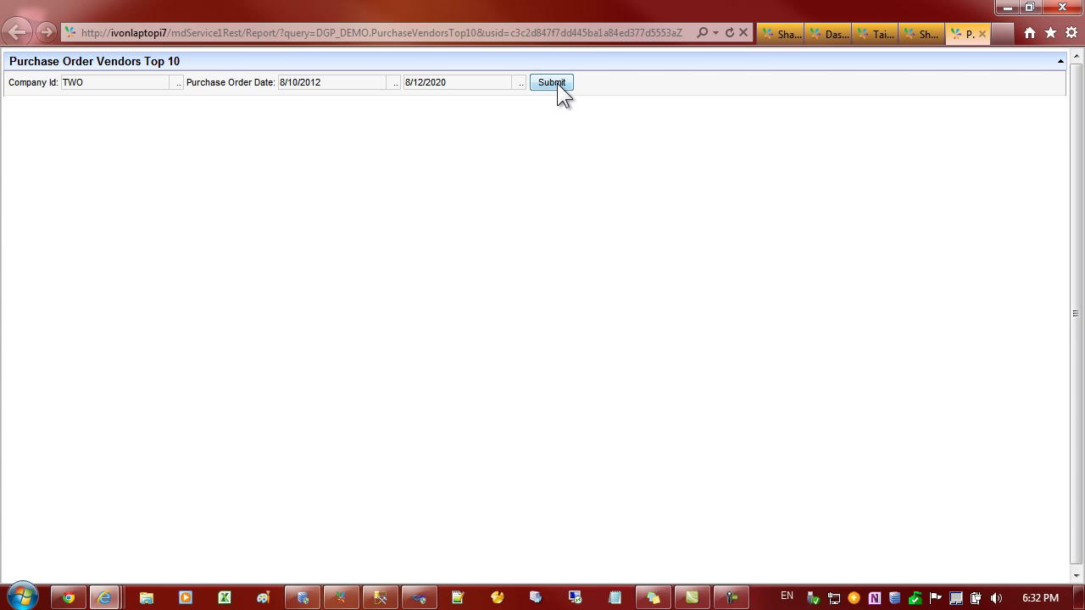
left_click(558, 85)
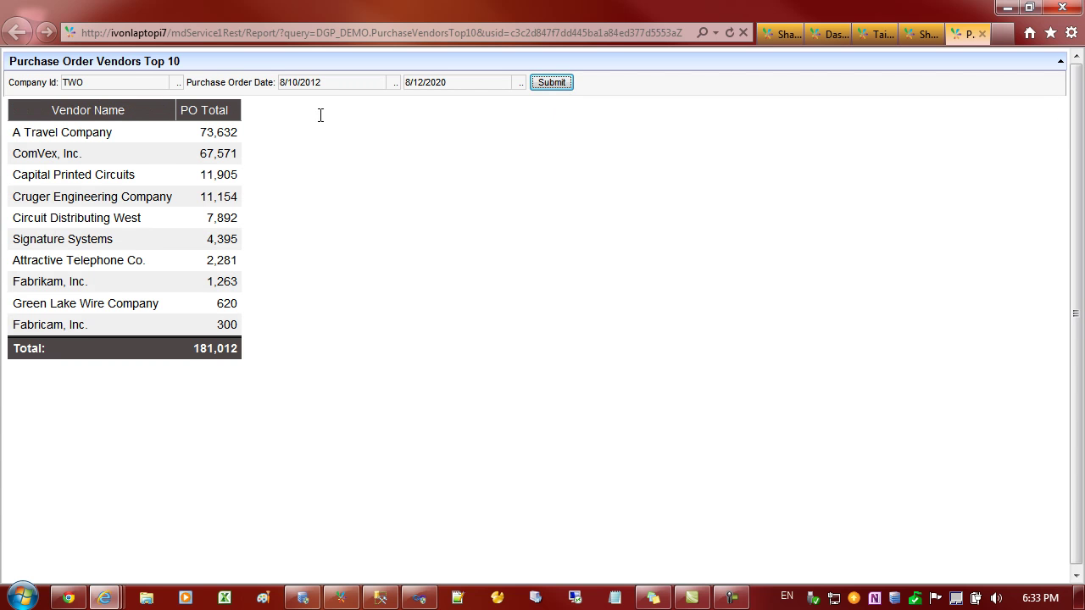
left_click(330, 85)
left_click_drag(329, 85, 278, 84)
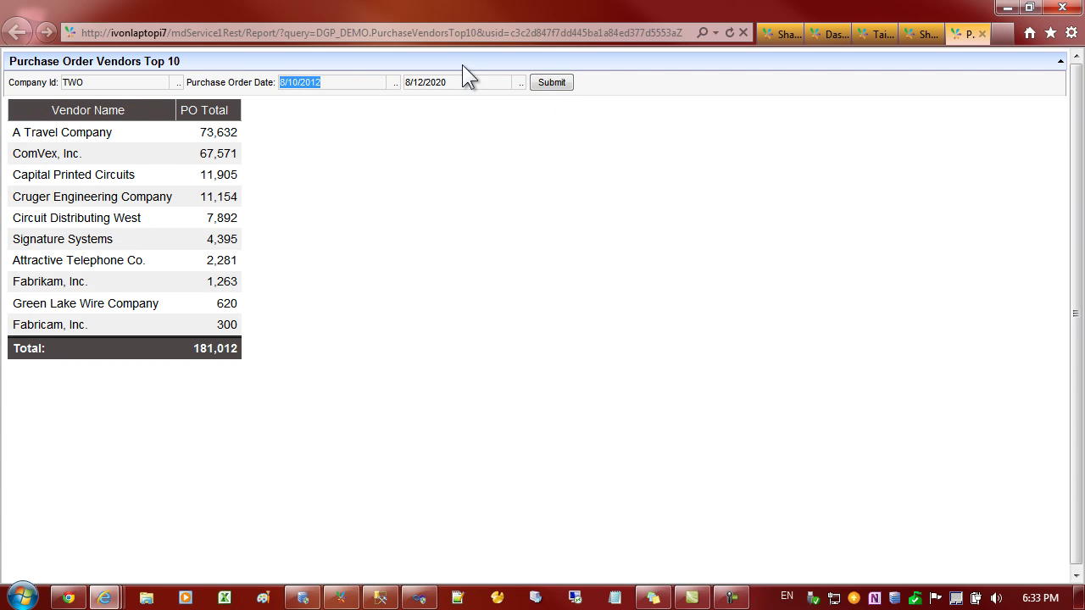
left_click_drag(460, 82, 296, 136)
left_click(297, 141)
left_click(375, 34)
key("ctrl+c")
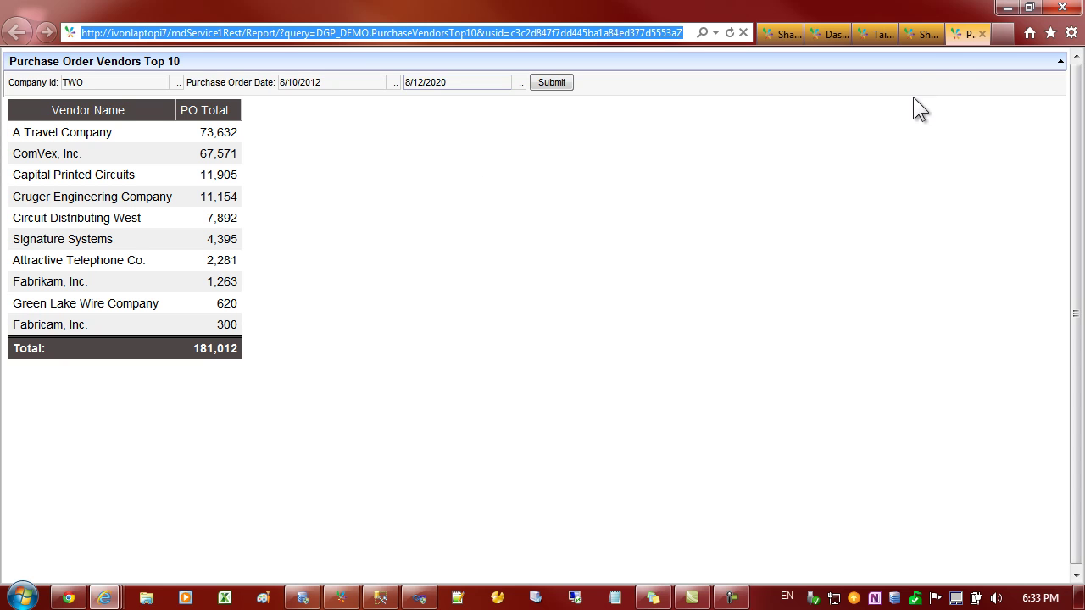
- Paste the PurchaseVendorsTop10 report URL into the Vendors tile's Content URL and save
left_click(983, 34)
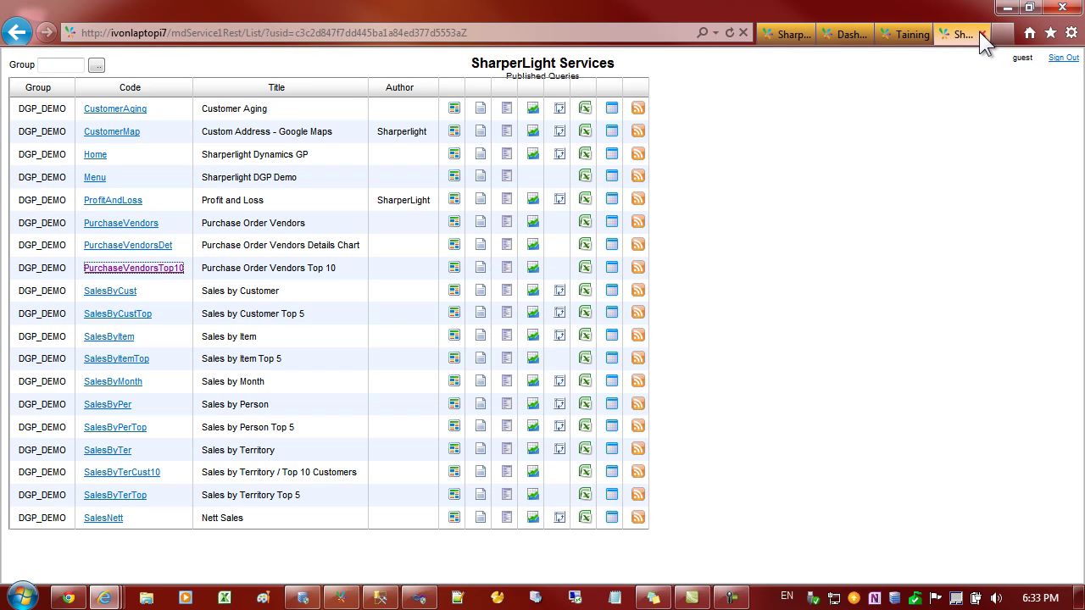
left_click(900, 35)
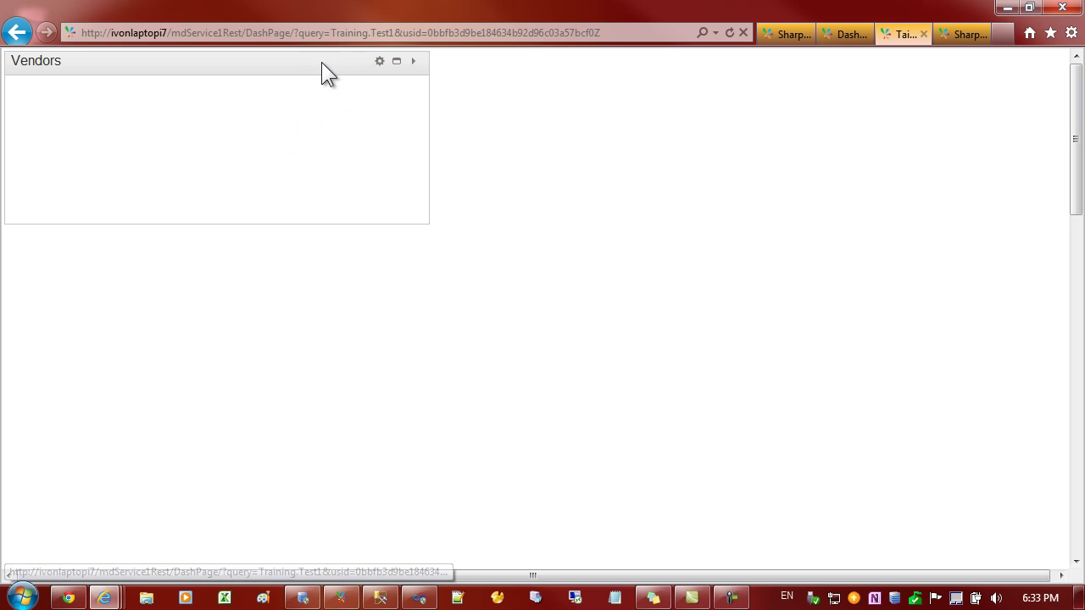
left_click(380, 62)
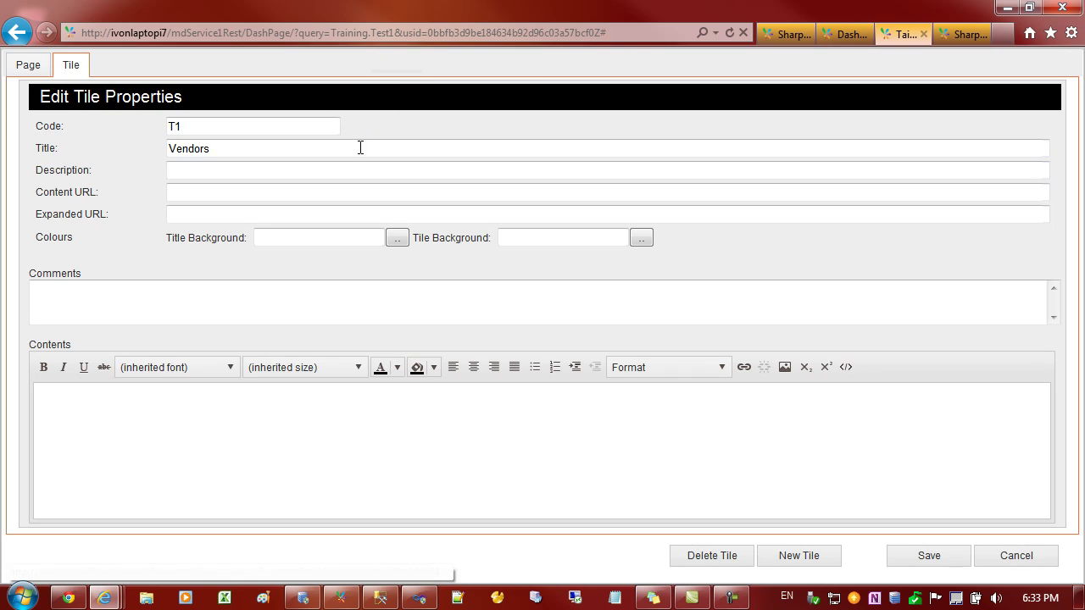
left_click(185, 189)
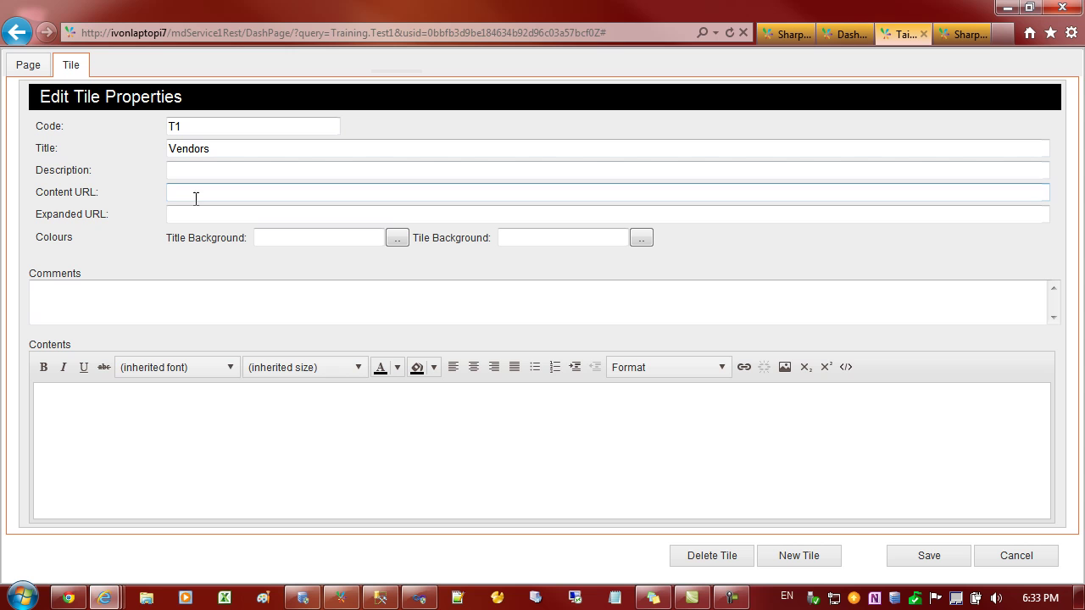
left_click(167, 193)
key("ctrl+v")
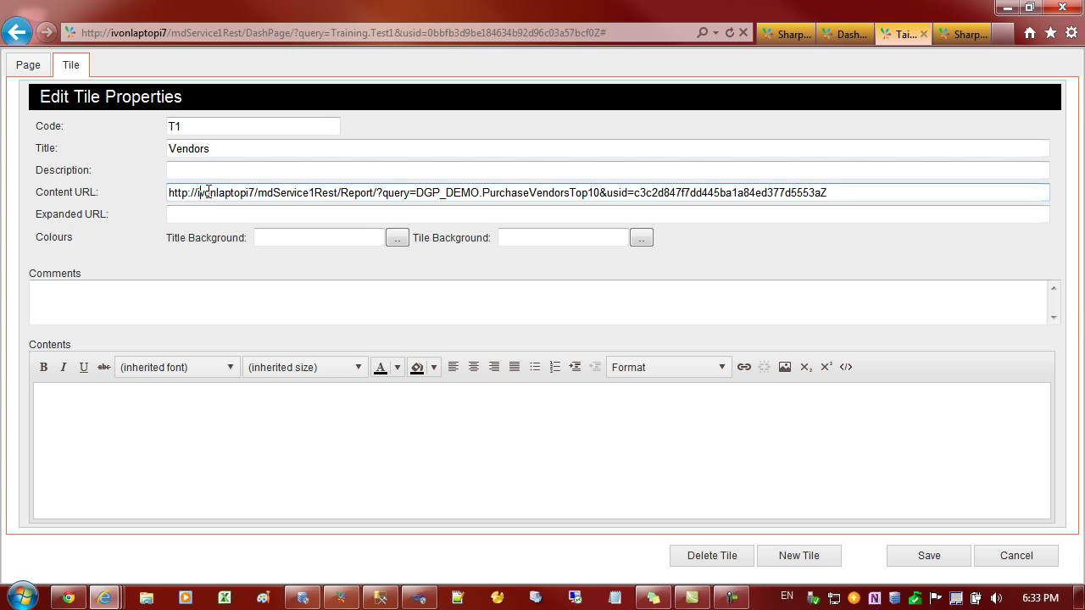
left_click_drag(198, 193, 600, 193)
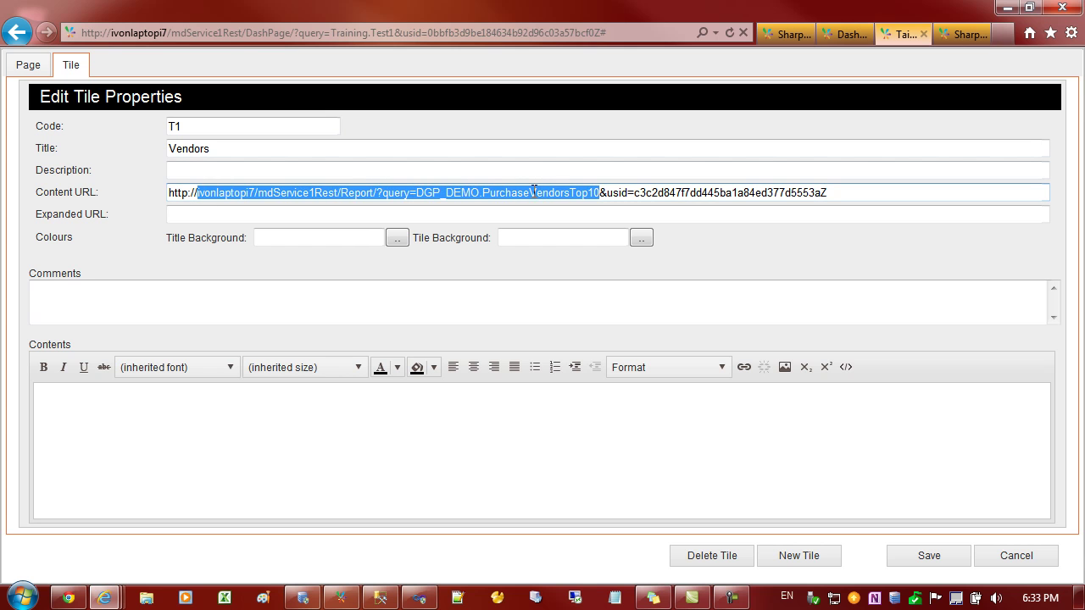
left_click(198, 216)
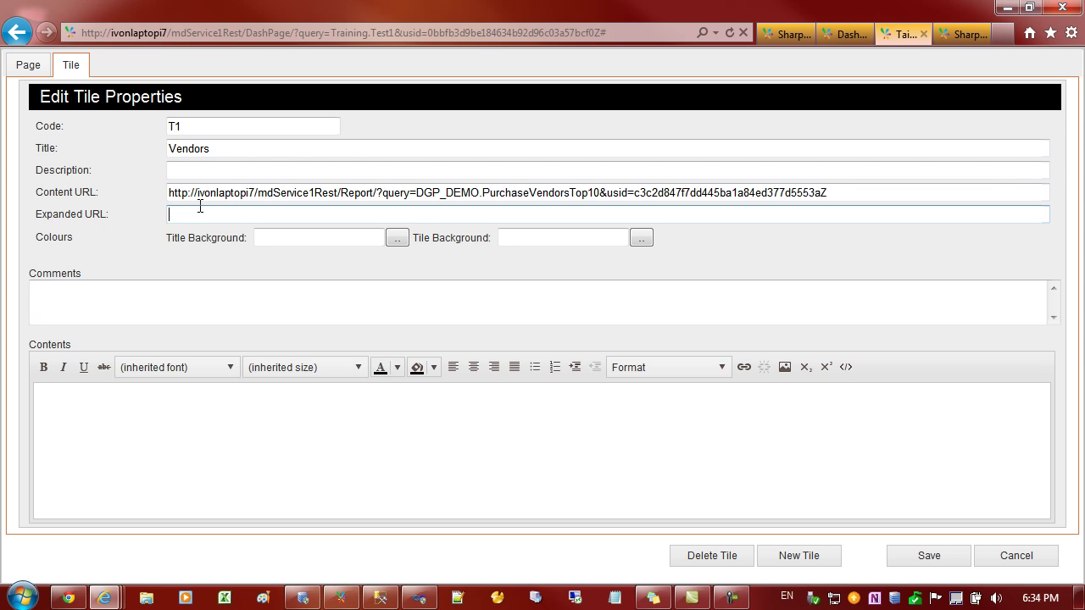
left_click(929, 556)
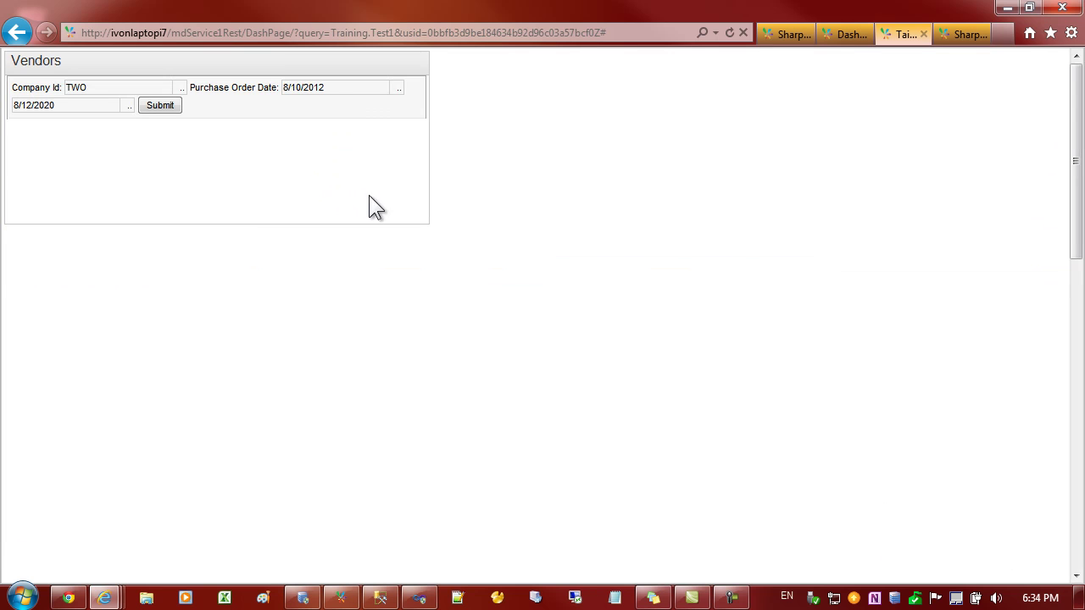
- Submit the Vendors report for company TWO, drag the tile taller, and reopen its properties
left_click(160, 107)
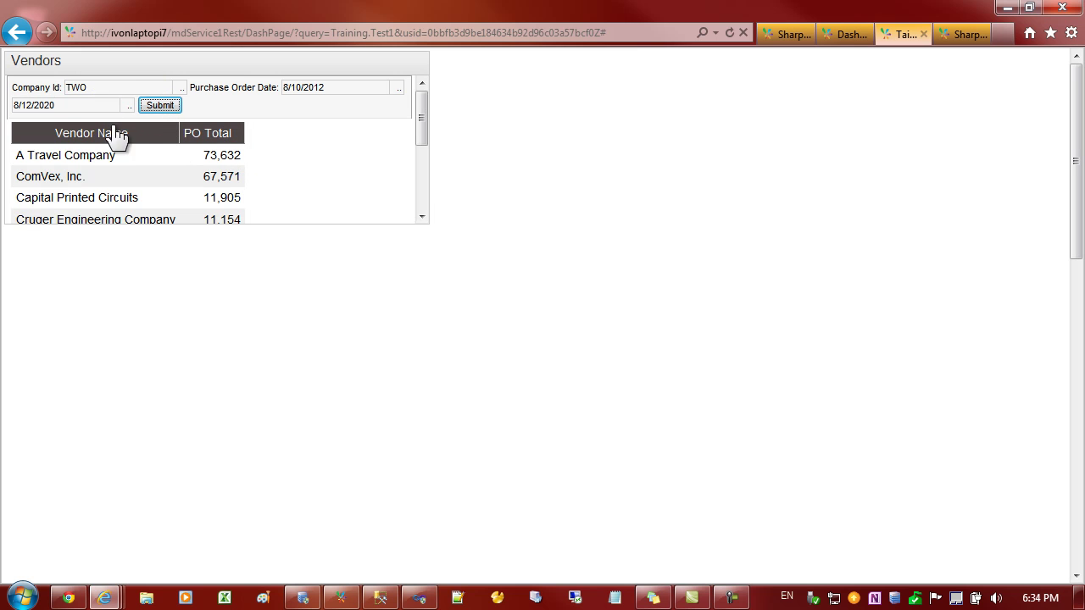
left_click_drag(423, 224, 447, 411)
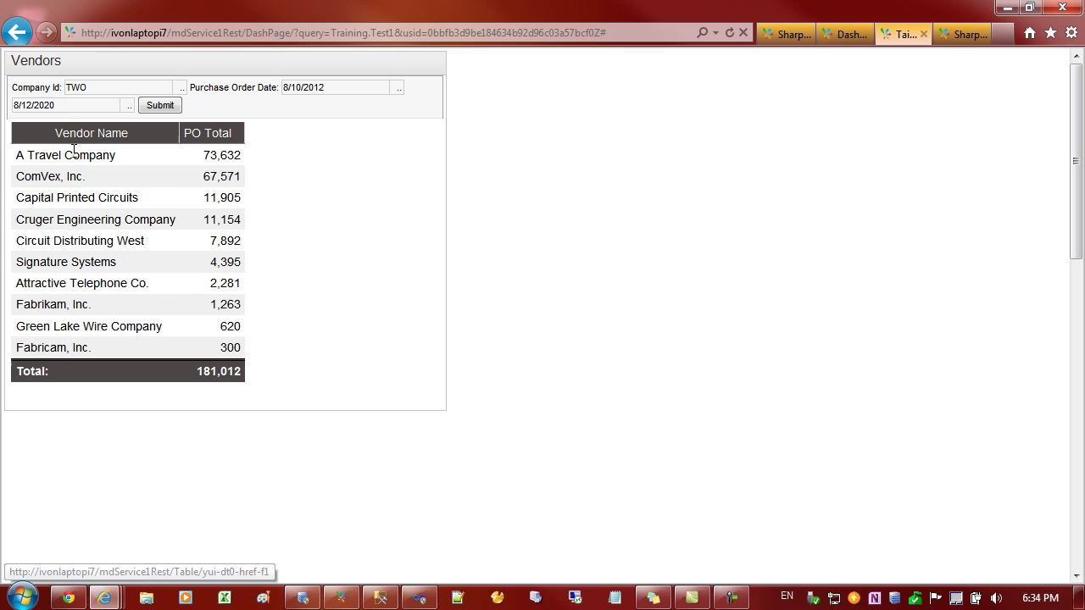
left_click(94, 88)
left_click_drag(94, 87, 54, 102)
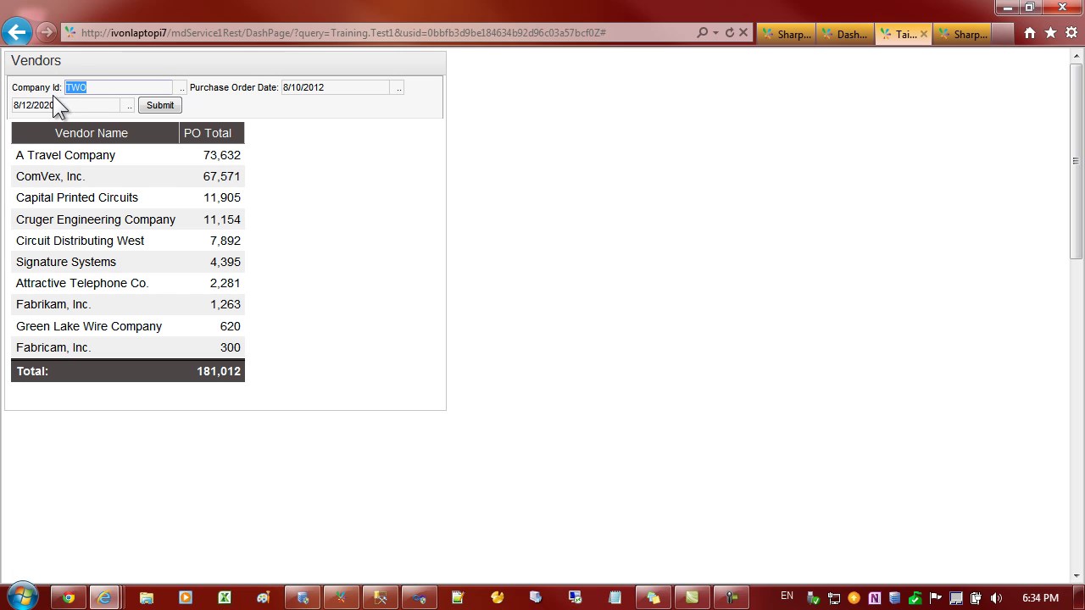
left_click(321, 87)
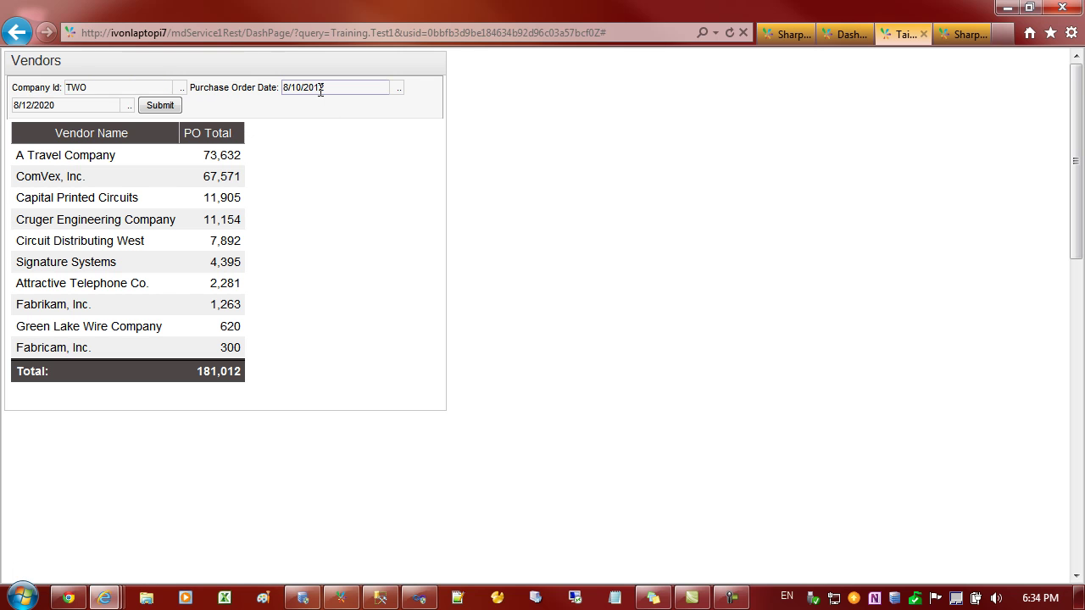
mouse_move(379, 74)
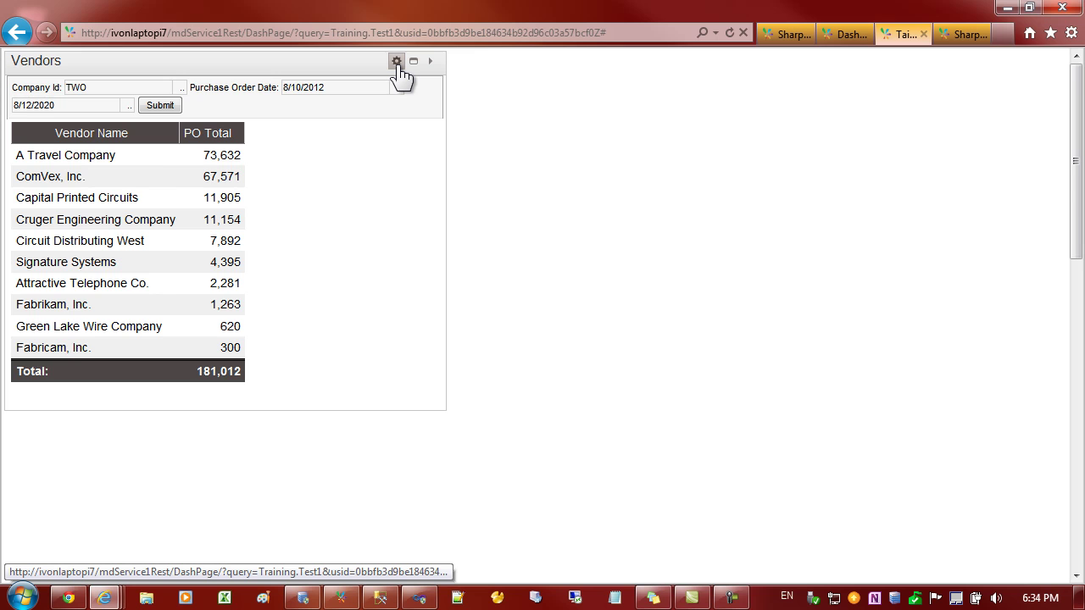
left_click(396, 61)
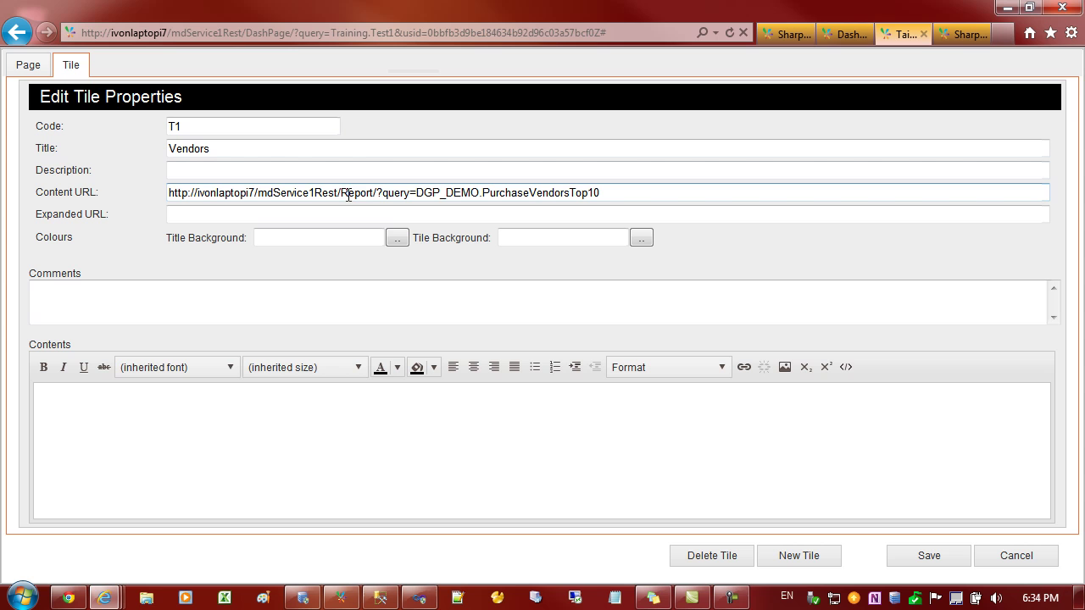
- Replace 'Report' with 'Table/' in the Vendors tile's Content URL
left_click_drag(340, 193, 372, 193)
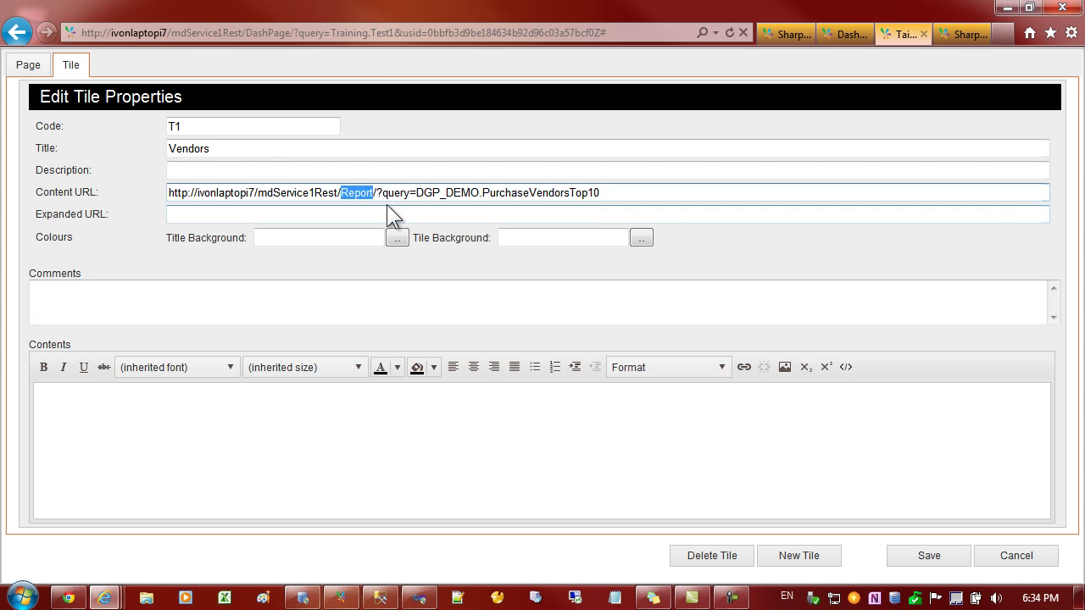
left_click(395, 194)
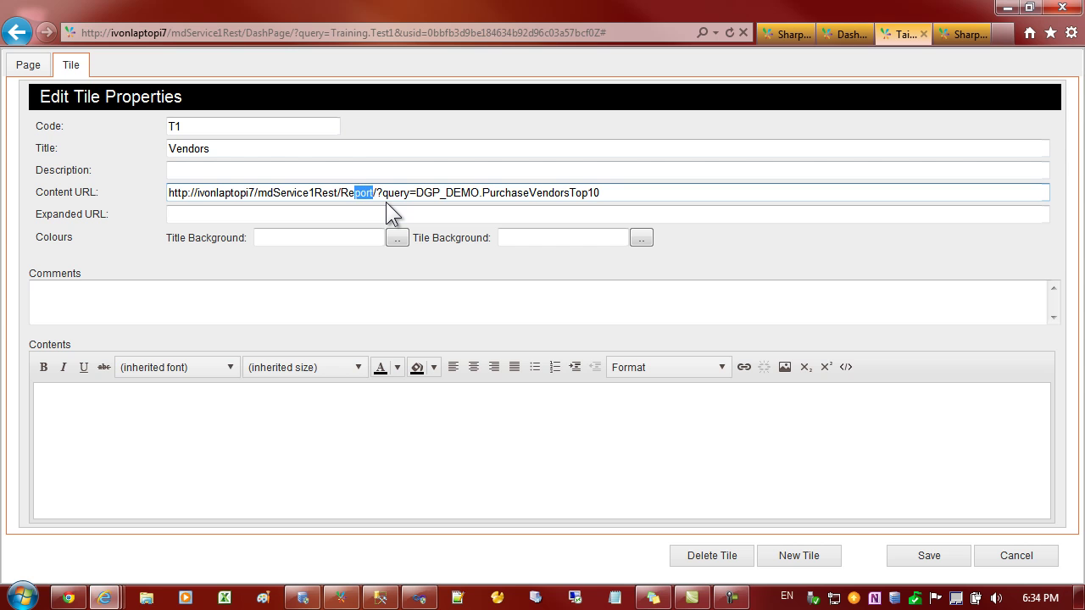
key("shift+Left")
key("shift+Left")
type("Table")
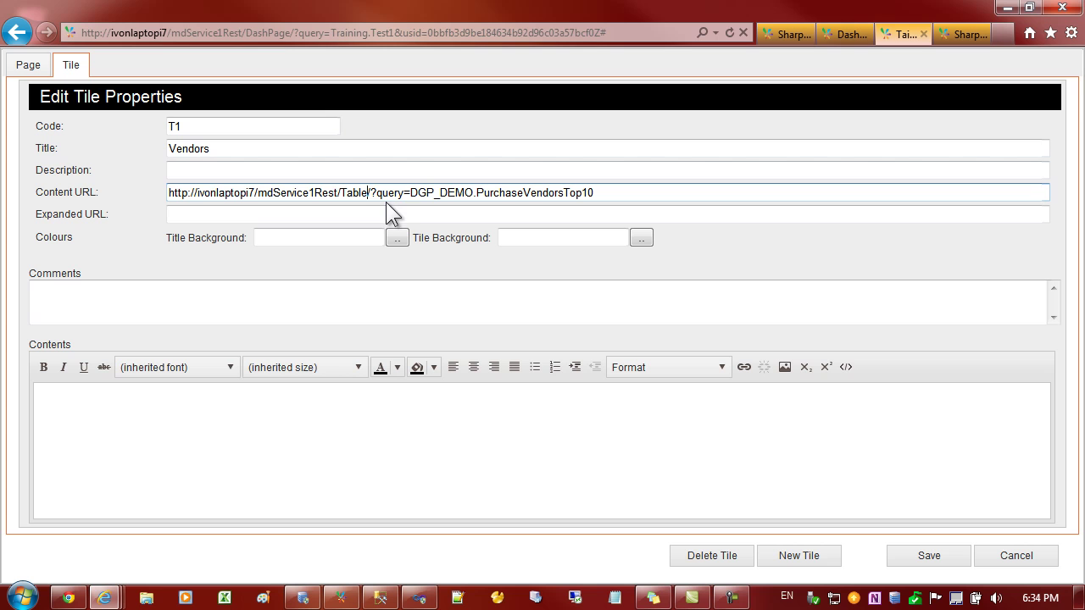
type("/")
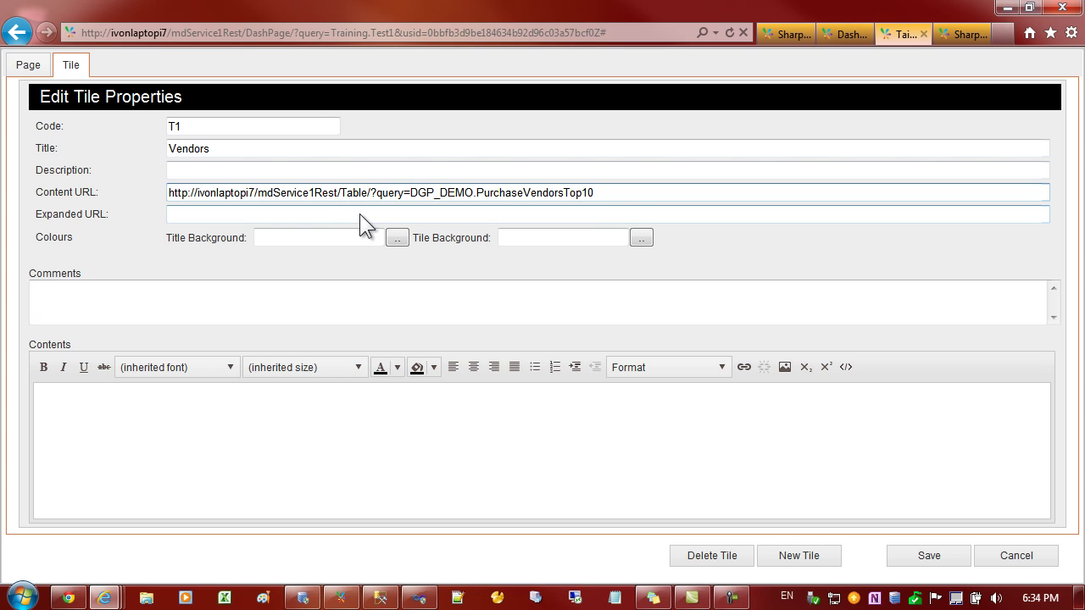
- Save the tile and shrink the Vendors tile to fit the ten-vendor 181,012 table
left_click(928, 560)
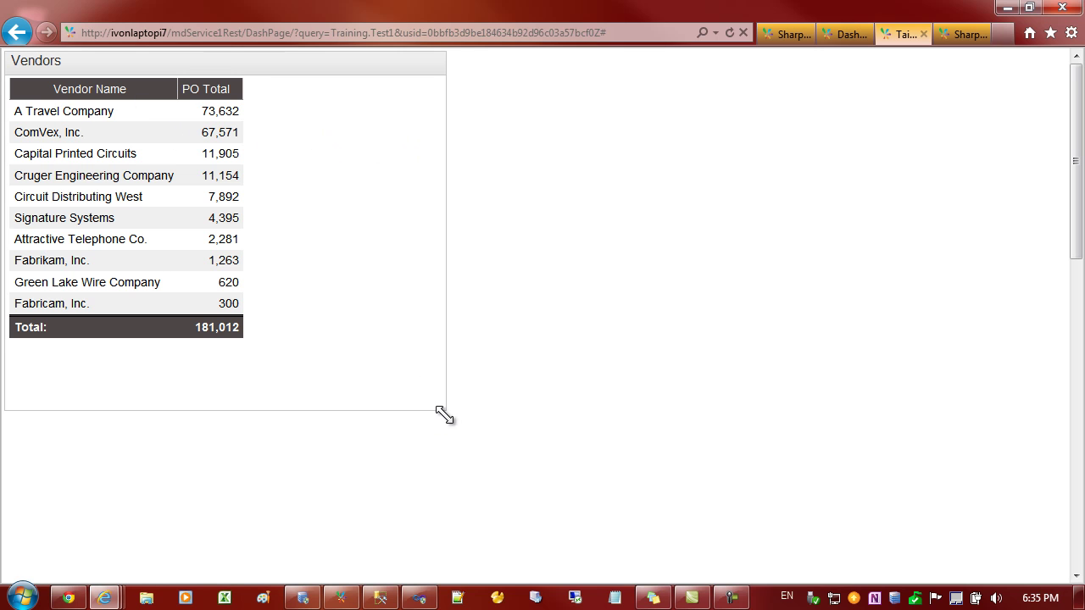
left_click_drag(438, 409, 322, 375)
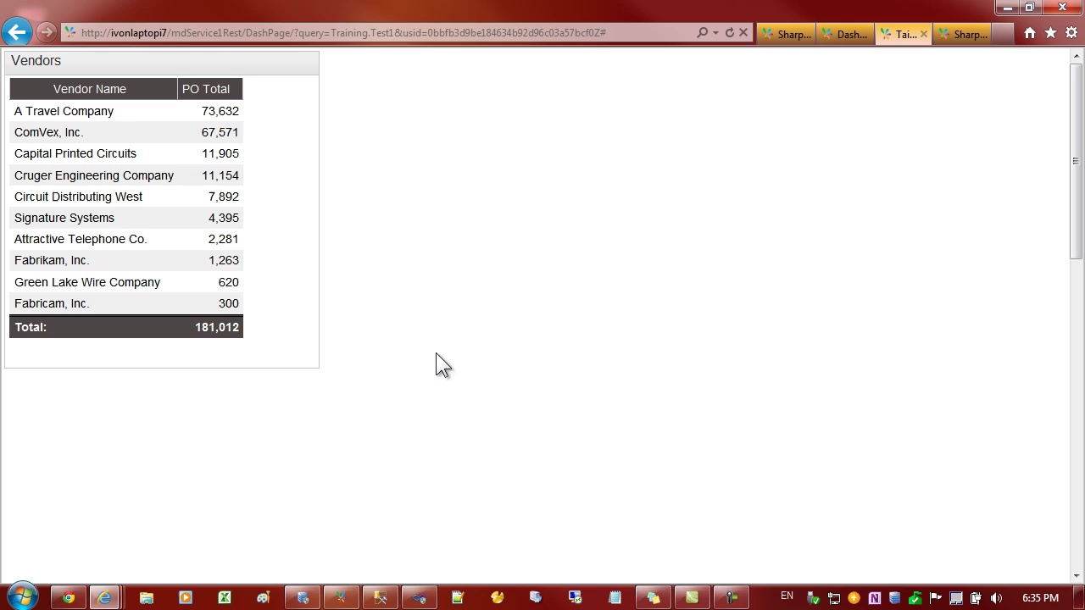
left_click(100, 180)
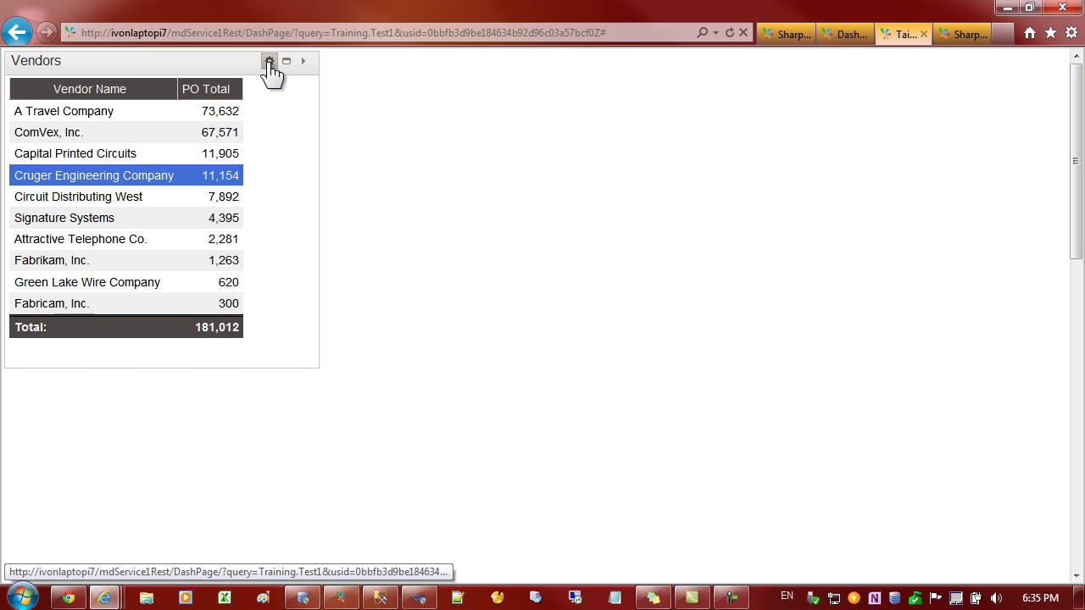
- From the Vendors tile's properties, create a new tile titled 'Vendors Chart'
left_click(270, 65)
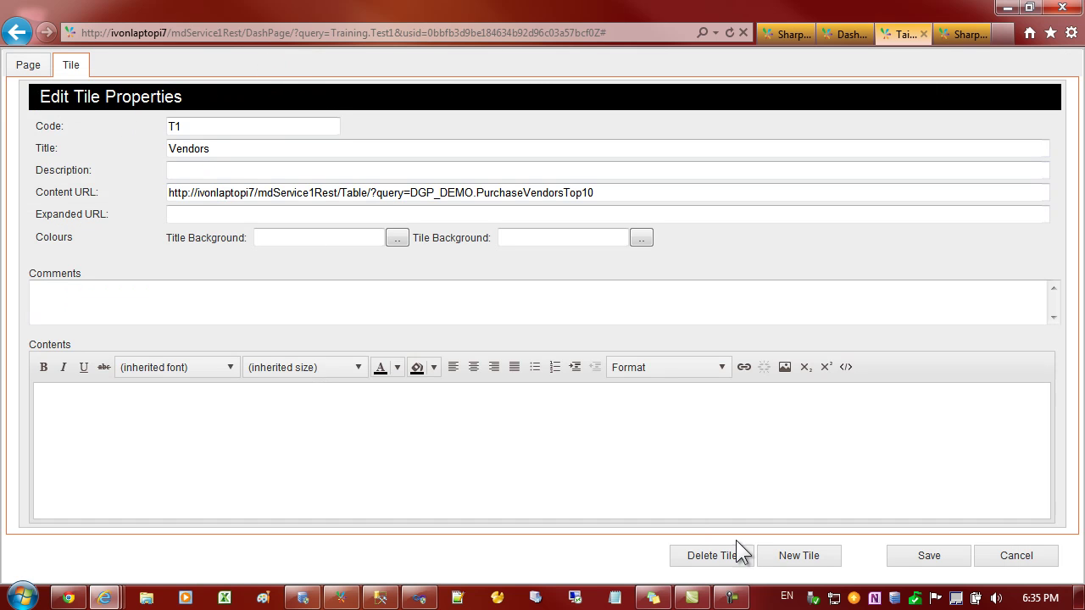
left_click(798, 563)
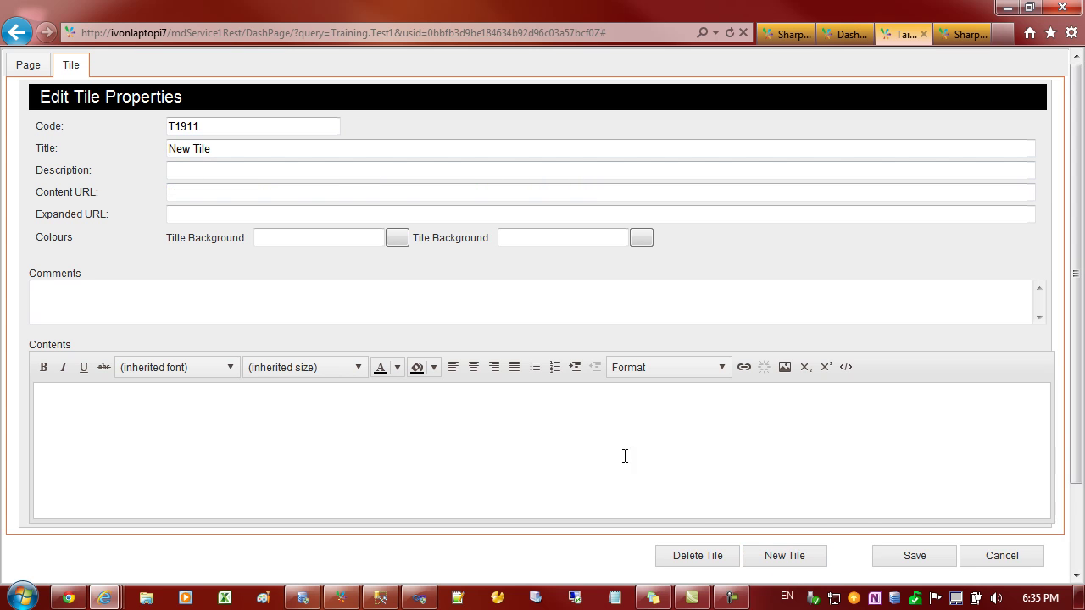
left_click_drag(227, 150, 102, 136)
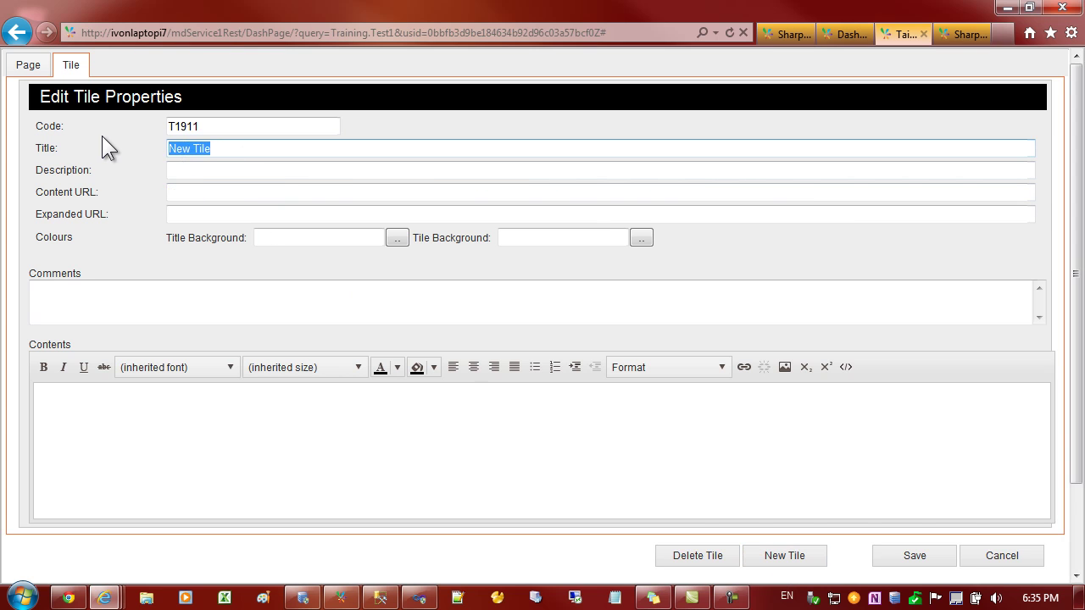
type("Vendors Chart")
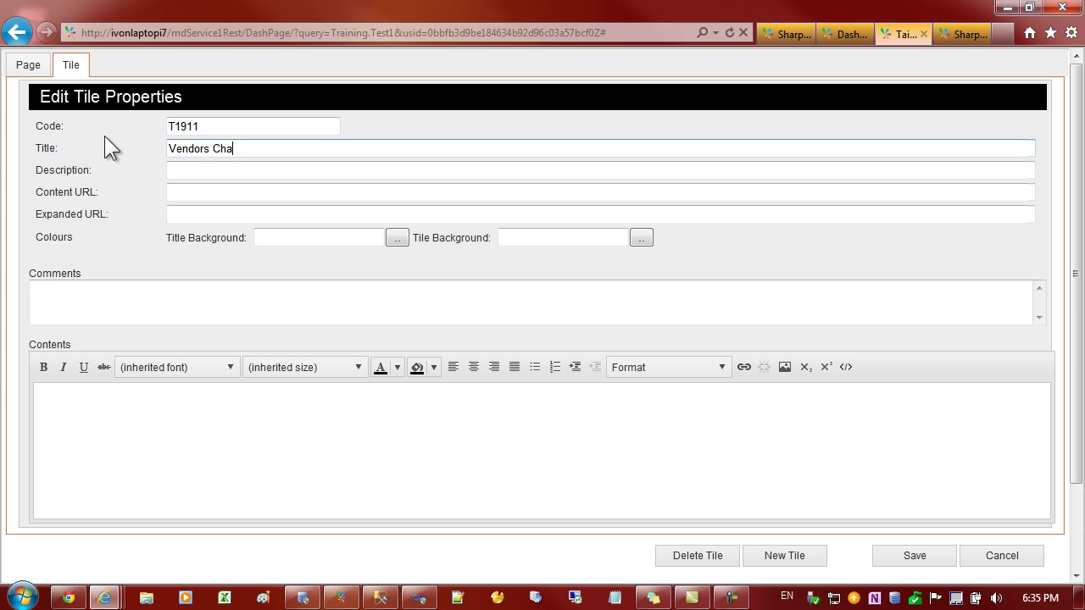
- Paste the PurchaseVendorsTop10 report URL as Content URL, replacing 'Report' with 'Chart'
left_click(176, 192)
left_click(192, 193)
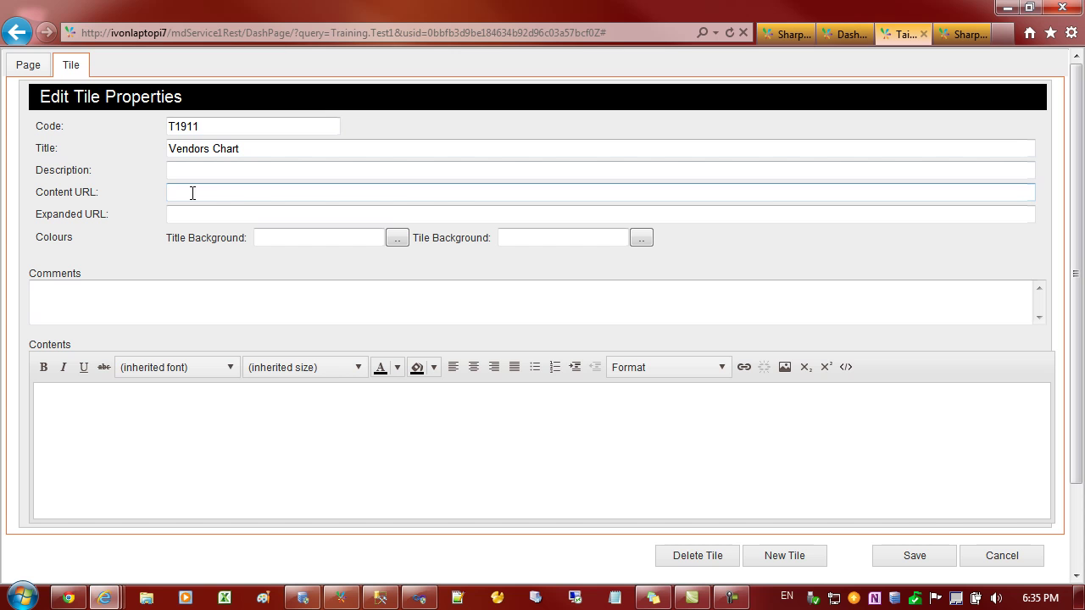
type("http://ivonlaptopi7/mdService1Rest/Report/?query=DGP_DEMO.PurchaseVendorsTop10&usid=c3c2d847f7dd445ba1a84ed377d5553aZ")
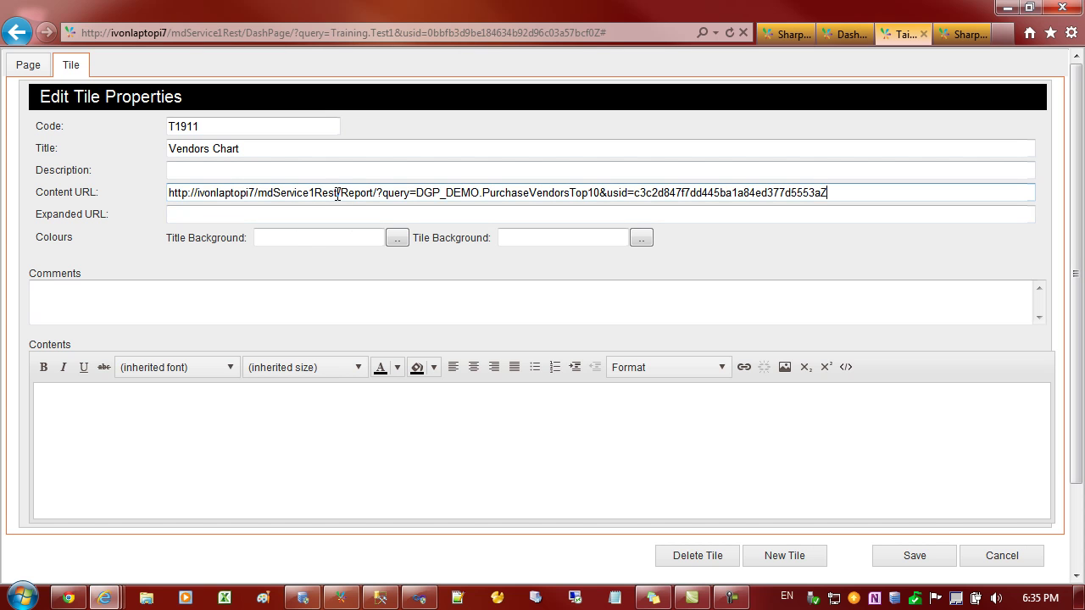
left_click(341, 195)
key("shift+Right")
key("shift+Right")
key("shift+Right")
key("shift+Right")
key("shift+Right")
type("Chart")
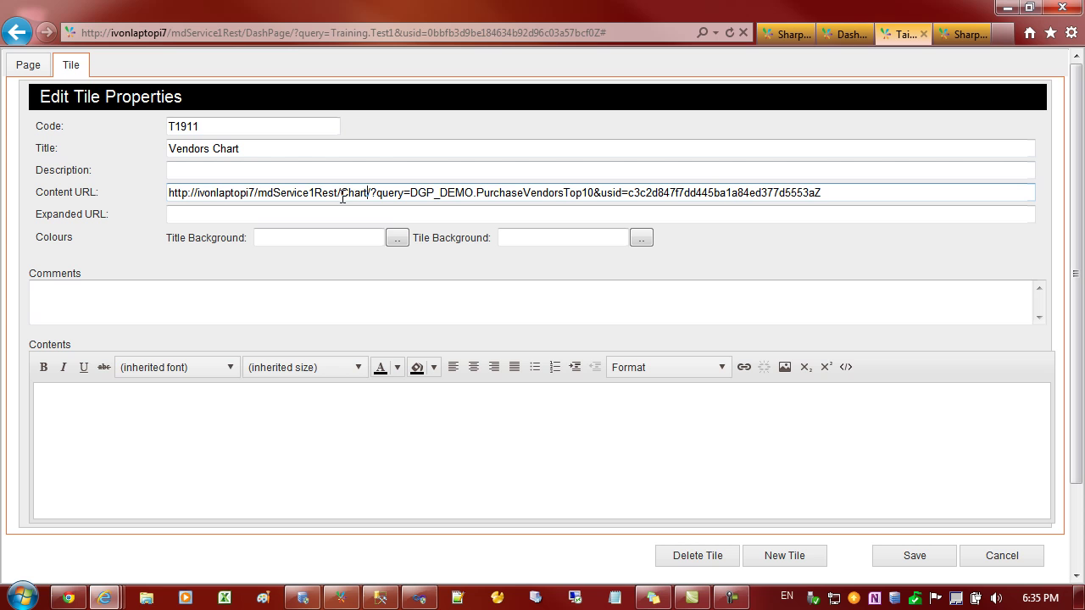
key("Right")
key("Right")
- Look up the Chart parameters, such as showTitle, in the REST Service Help, then close it
left_click(778, 36)
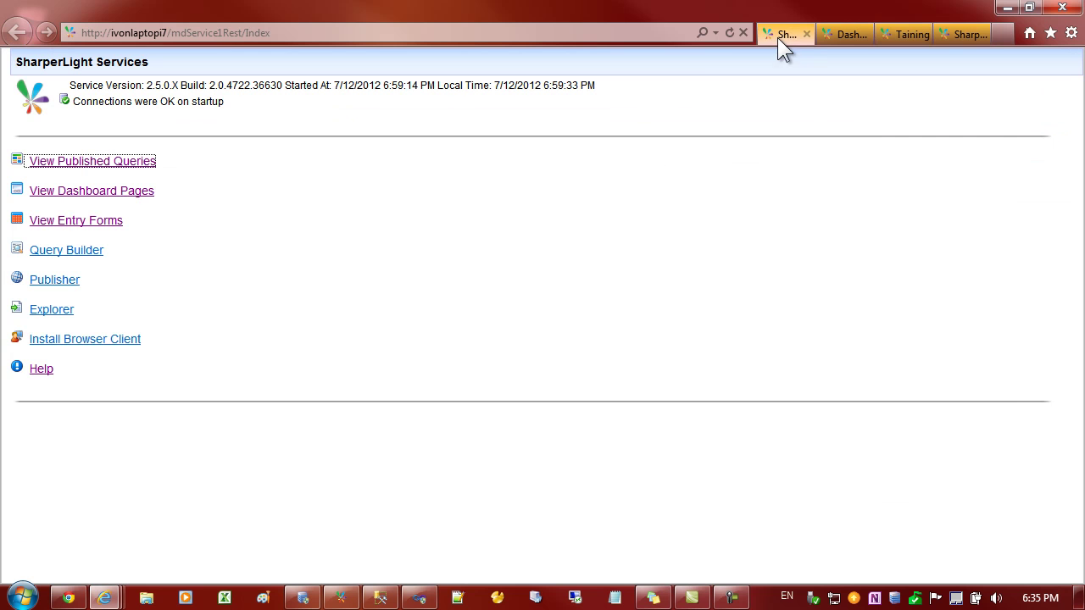
left_click(37, 372)
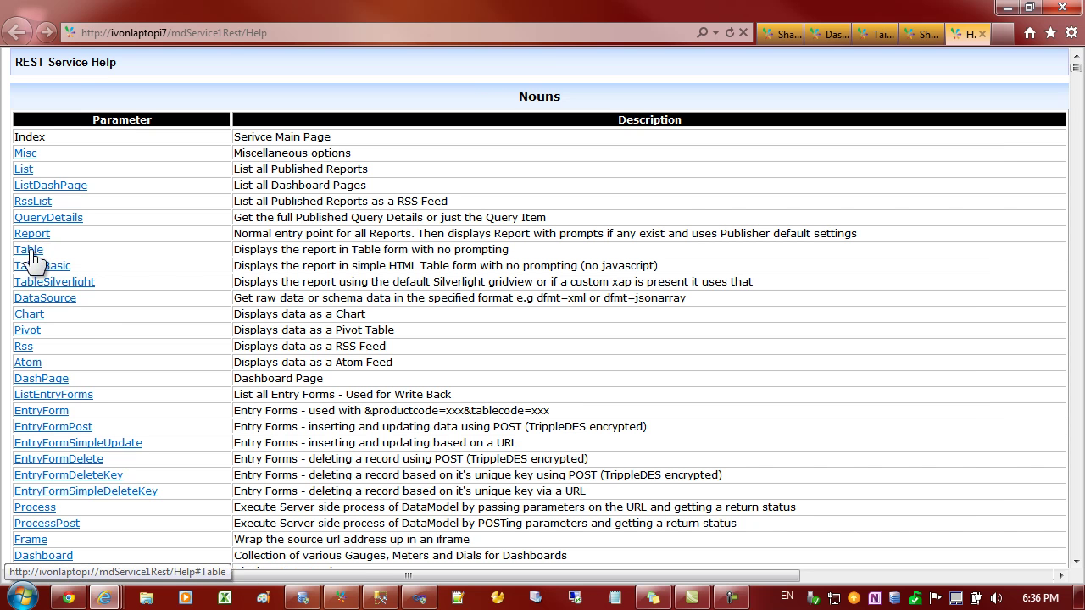
left_click(30, 314)
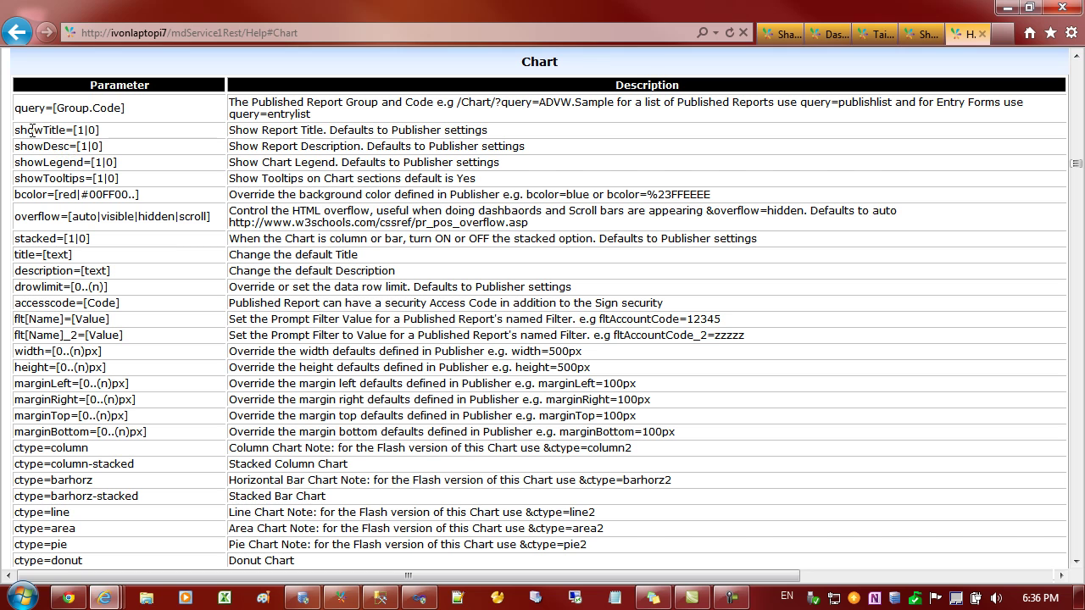
left_click_drag(28, 130, 48, 130)
left_click_drag(42, 131, 63, 153)
left_click(981, 33)
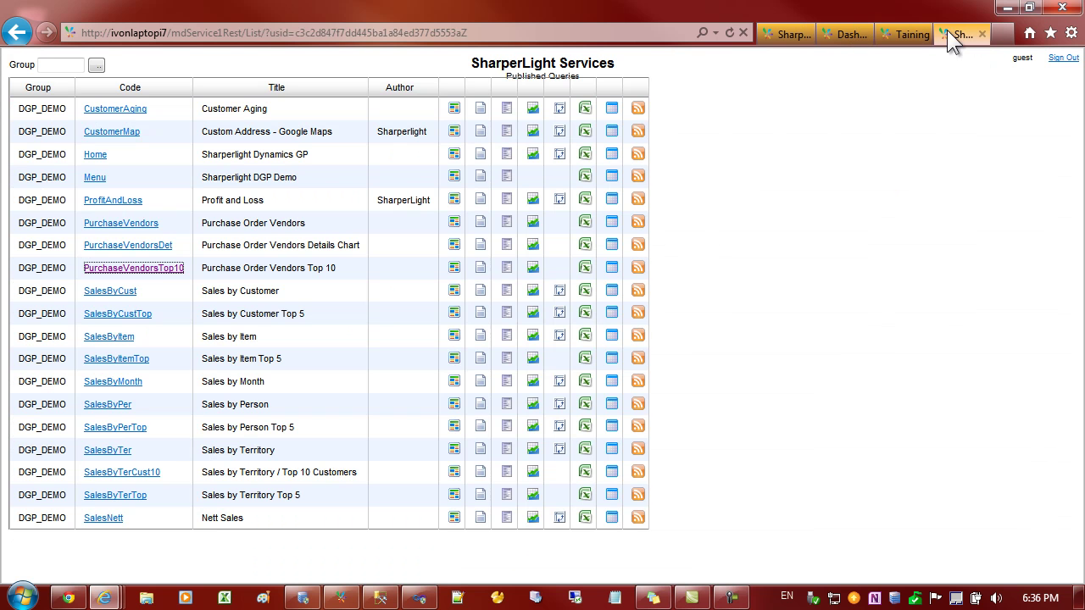
- Back in the dashboard editor, save the Vendors Chart tile's settings
left_click(904, 34)
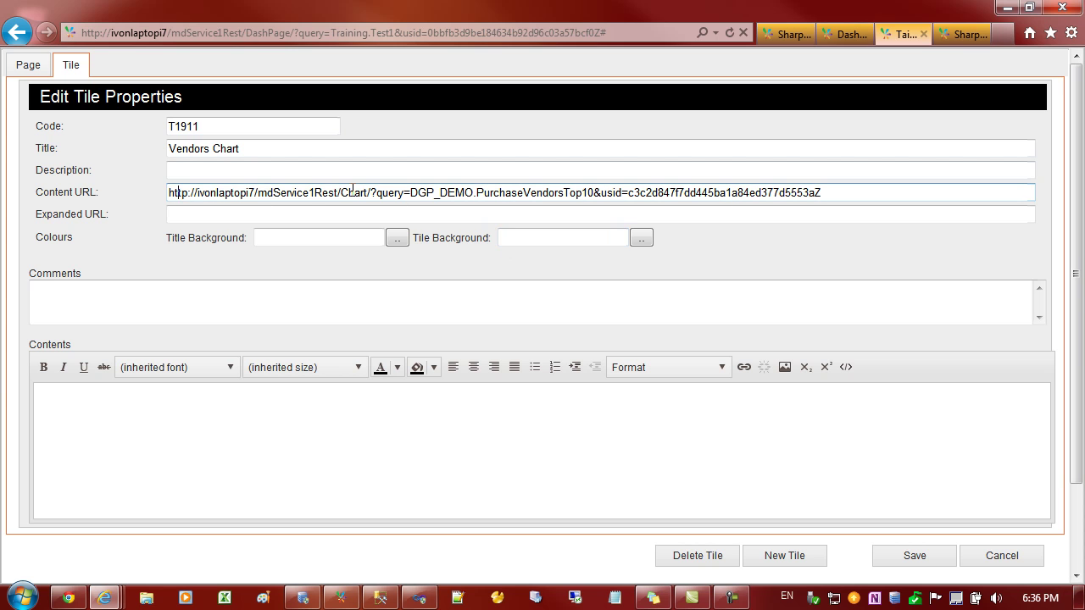
left_click_drag(342, 191, 370, 193)
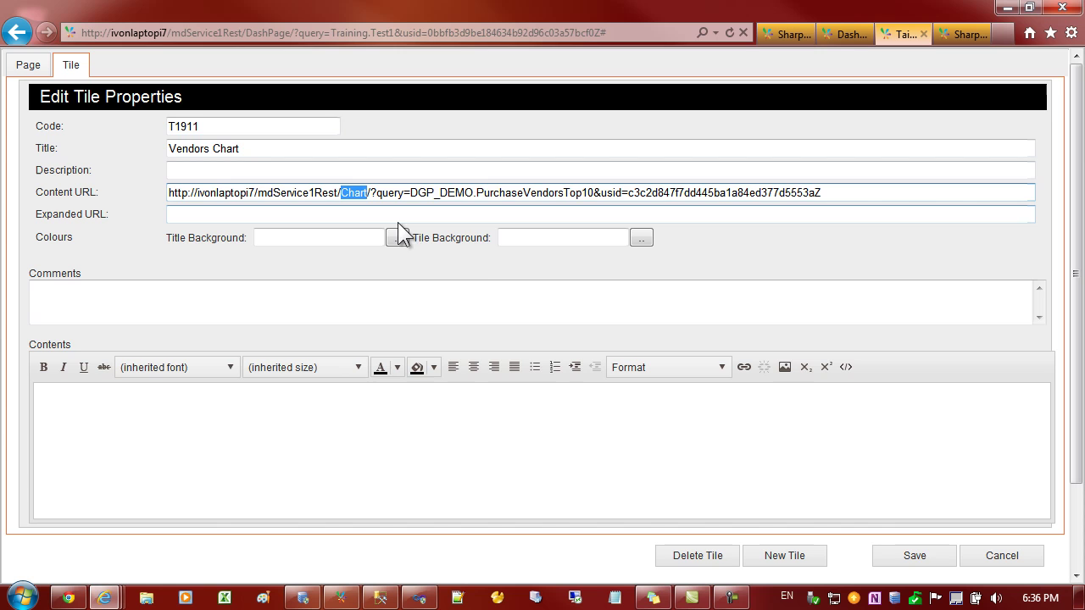
left_click(895, 555)
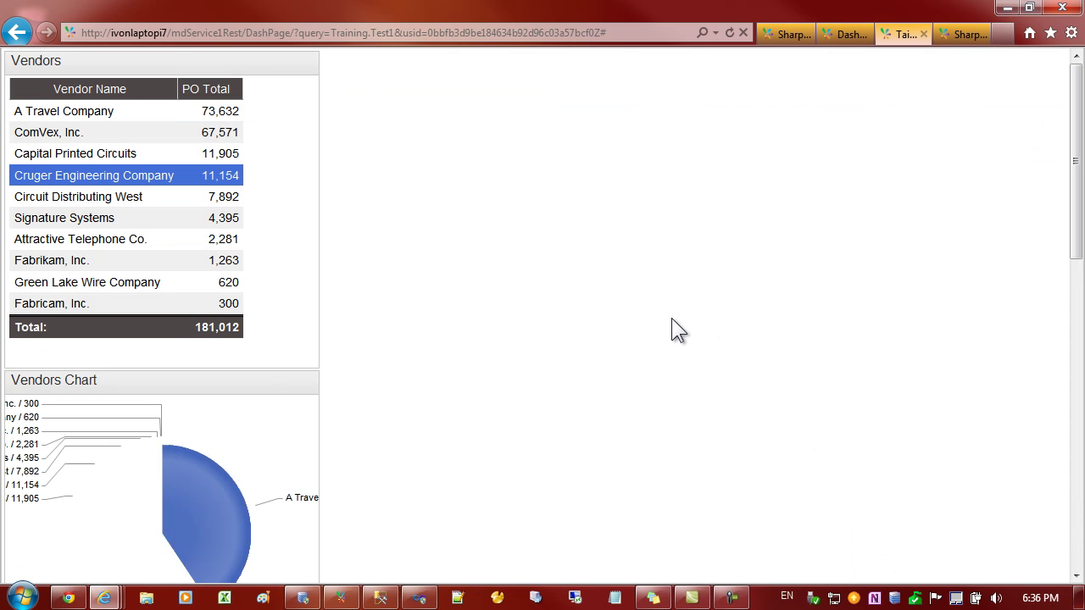
- Move the Vendors Chart pie beside the Vendors table and widen it so labels fit
mouse_move(96, 384)
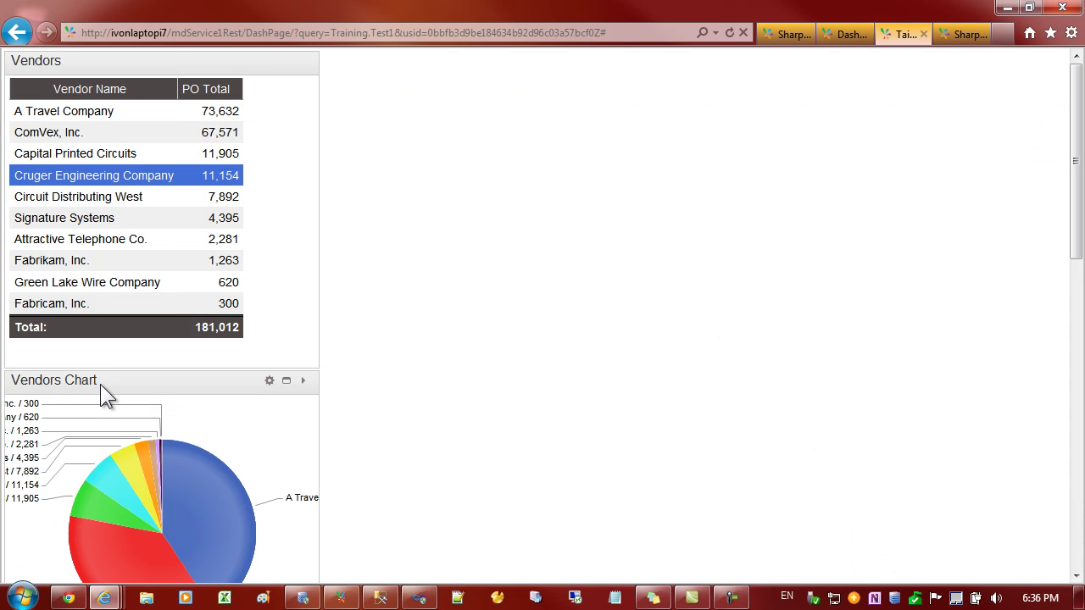
left_click_drag(100, 384, 432, 75)
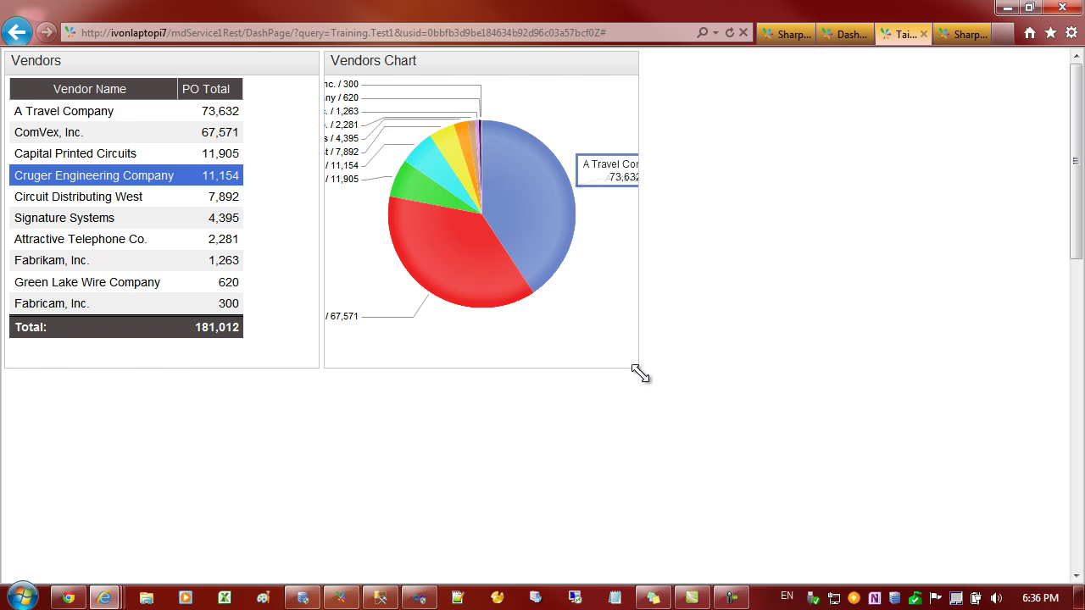
left_click_drag(642, 371, 831, 380)
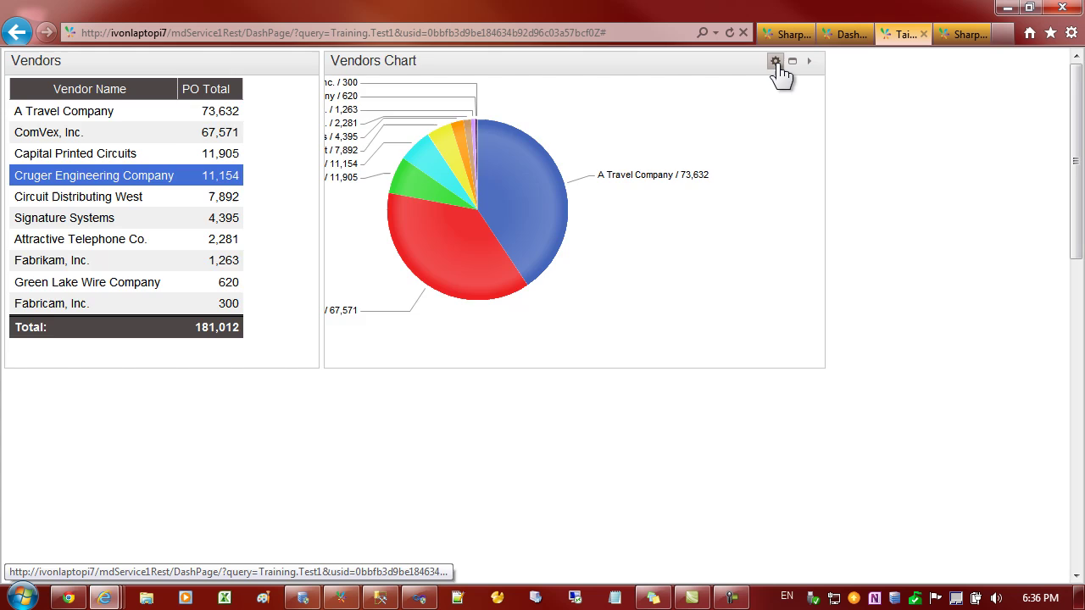
left_click(776, 61)
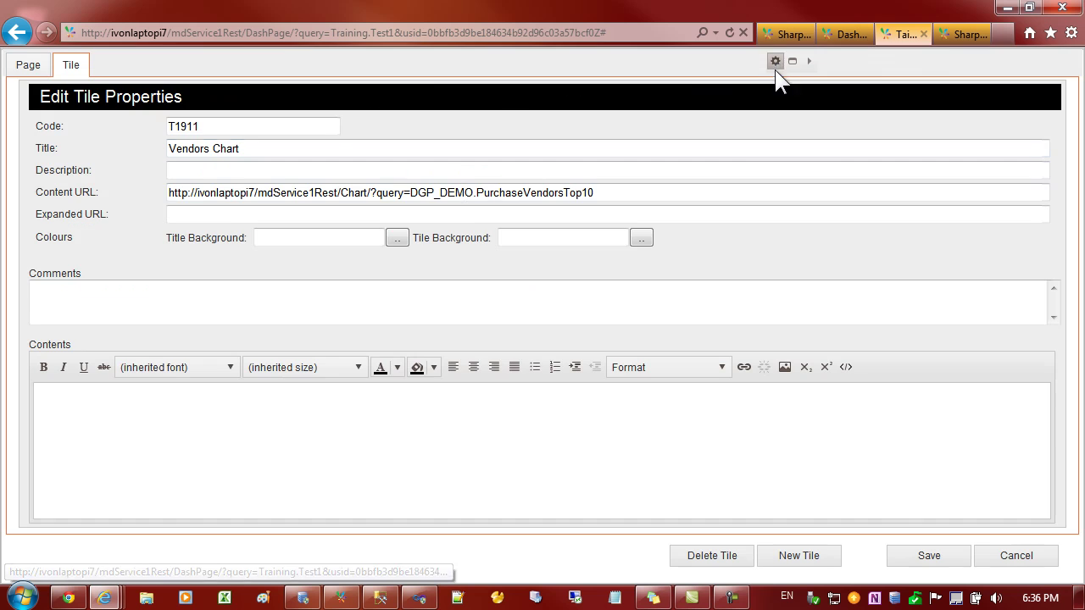
left_click(932, 558)
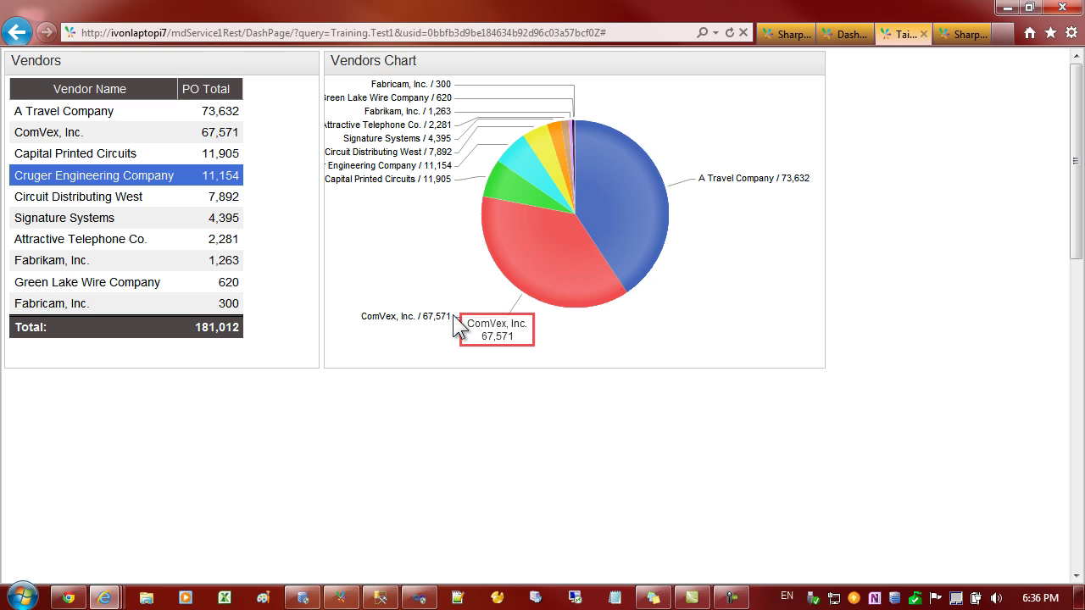
mouse_move(598, 195)
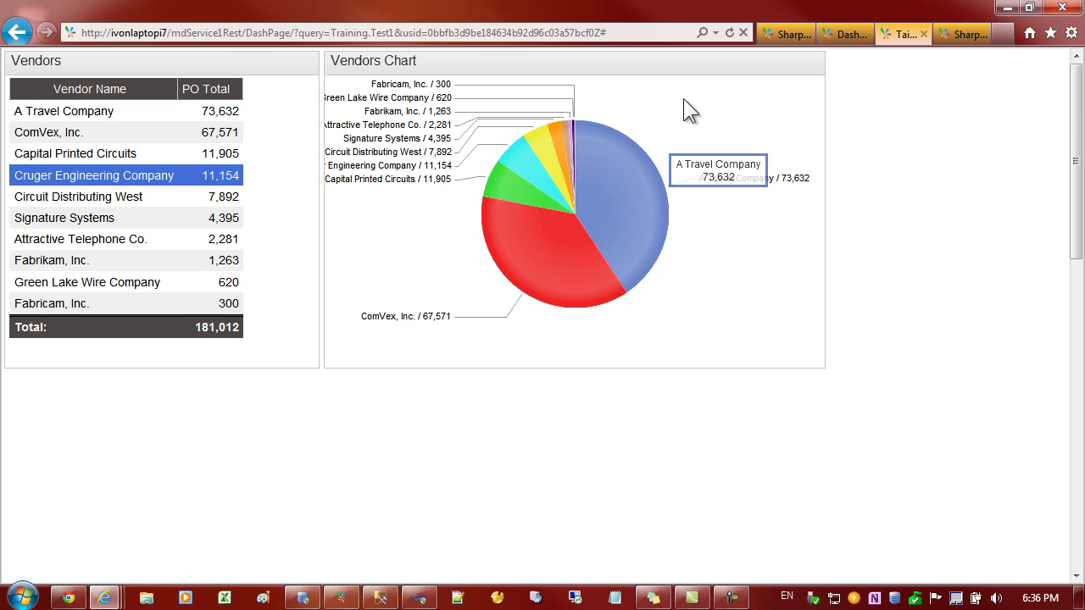
- Append '&ctype=column' to the Vendors Chart tile's Content URL and save
left_click(774, 62)
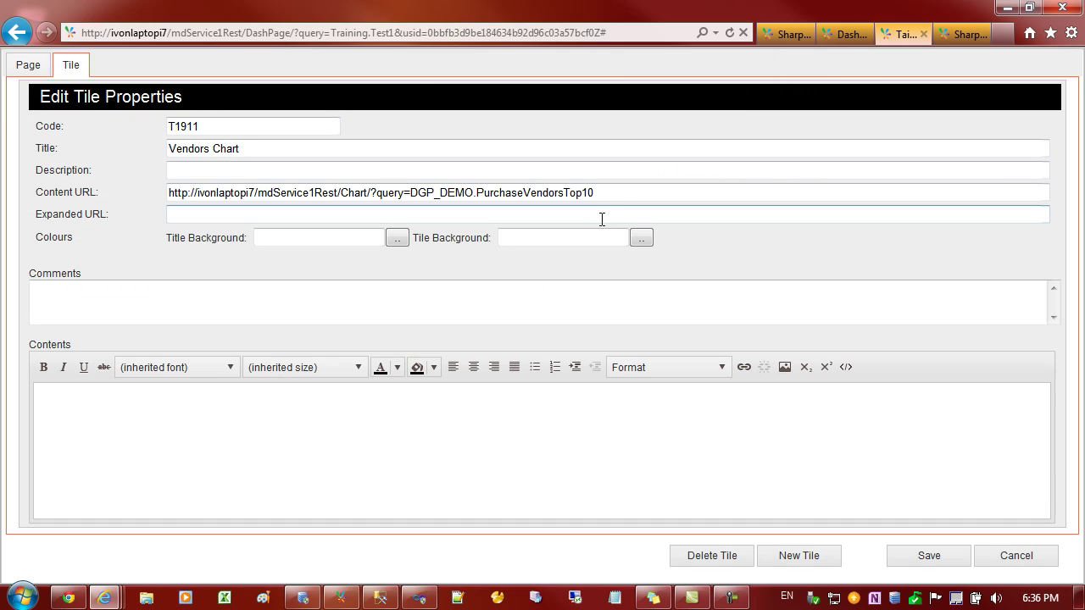
left_click(622, 192)
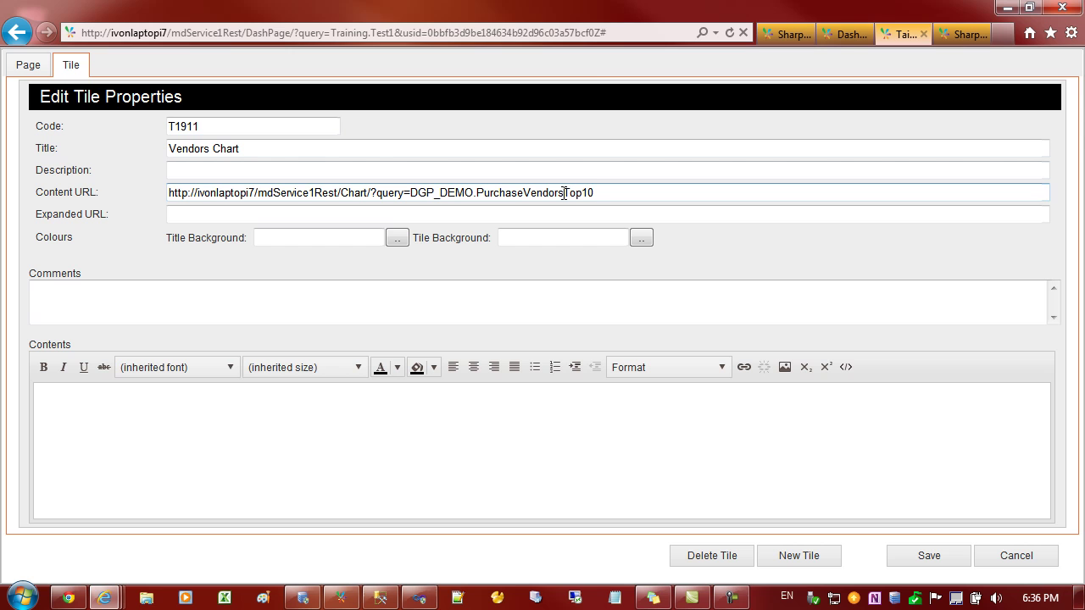
type("&ctype=column")
left_click(922, 561)
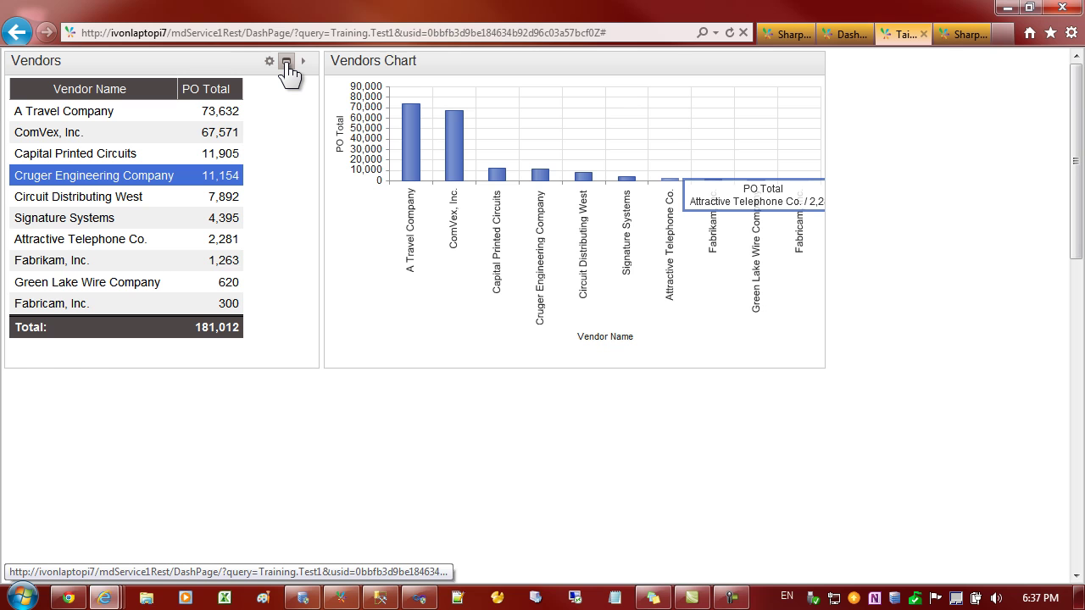
left_click(287, 62)
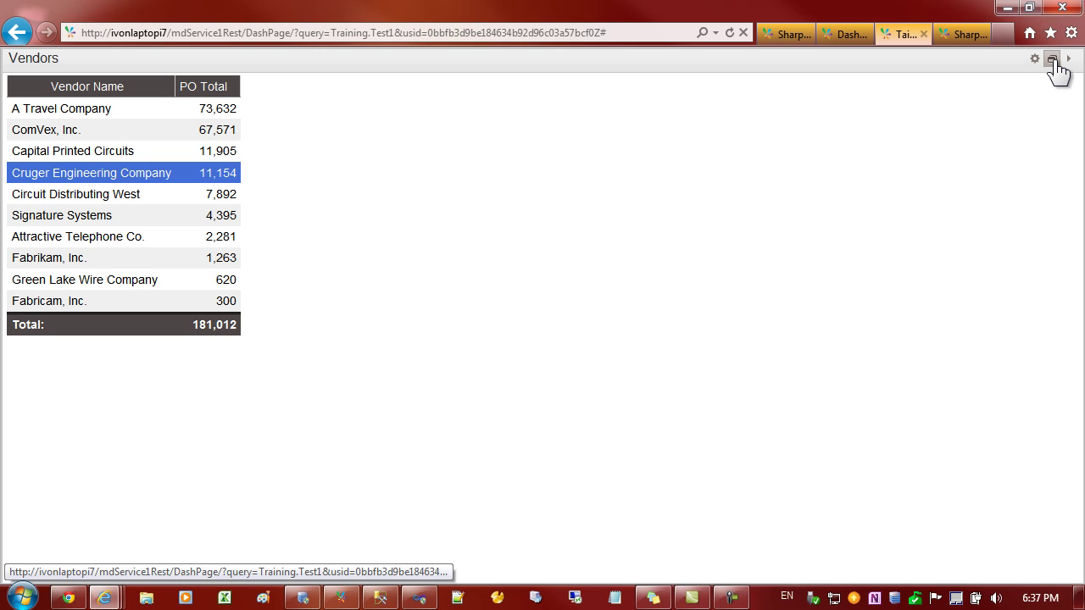
left_click(1051, 61)
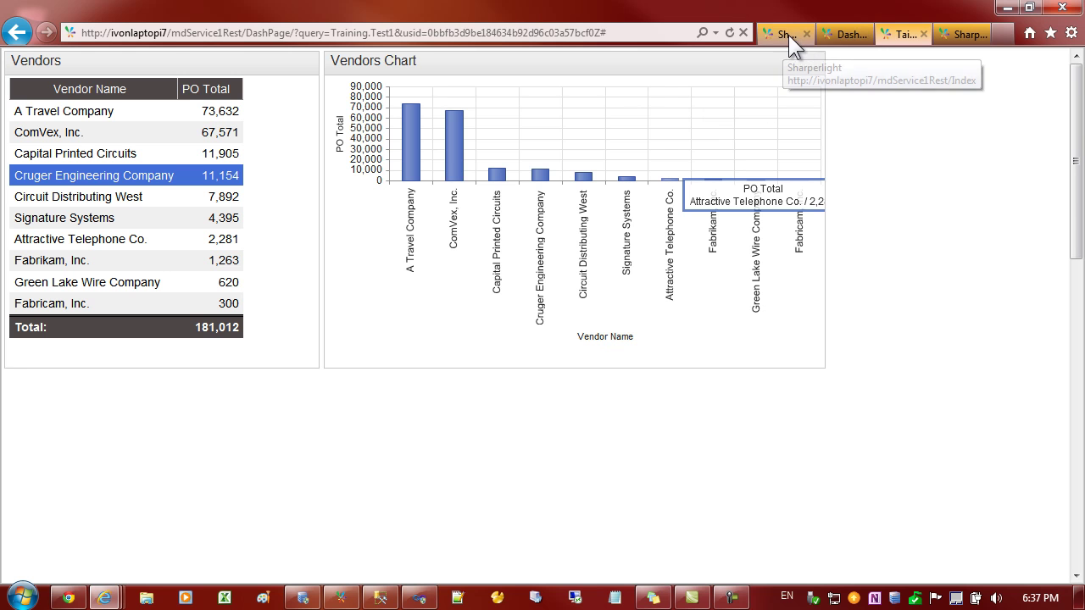
- Open the PurchaseVendors report, chart Cruger Engineering's orders, and select the report's web address
left_click(947, 35)
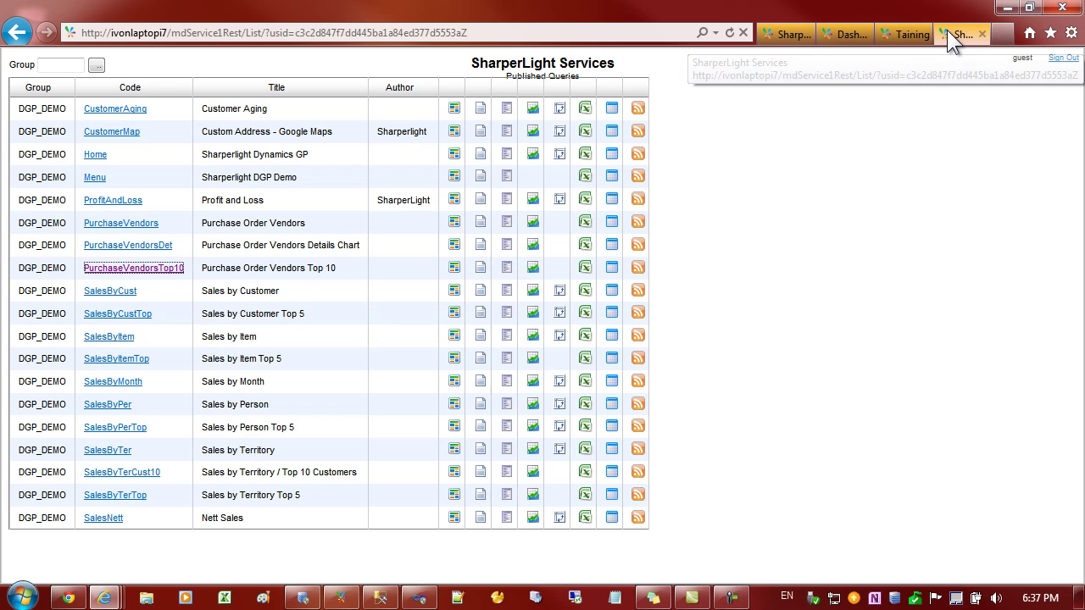
left_click(122, 225)
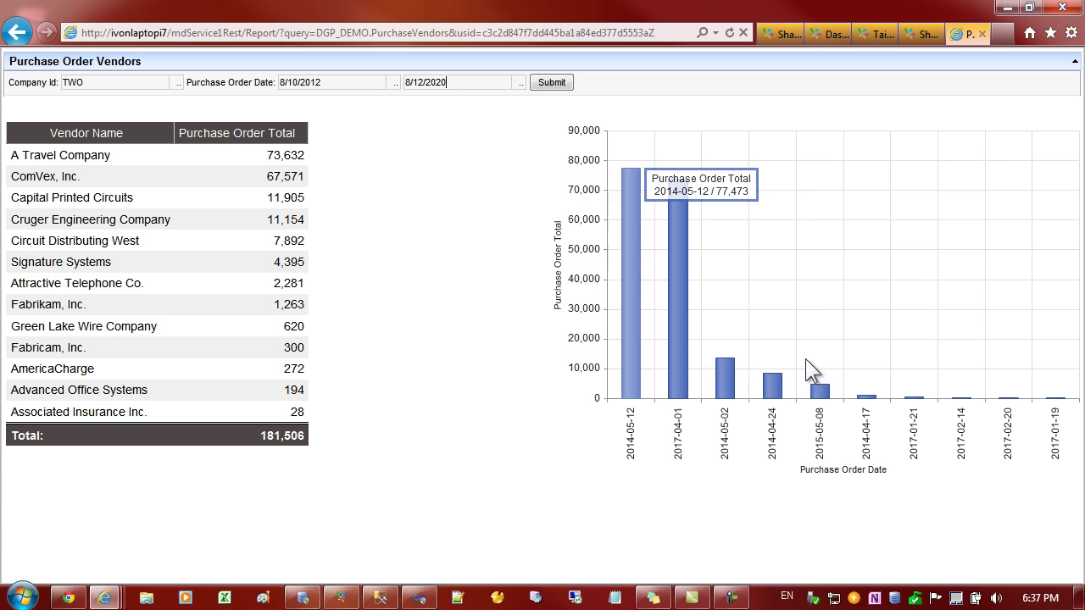
left_click(90, 217)
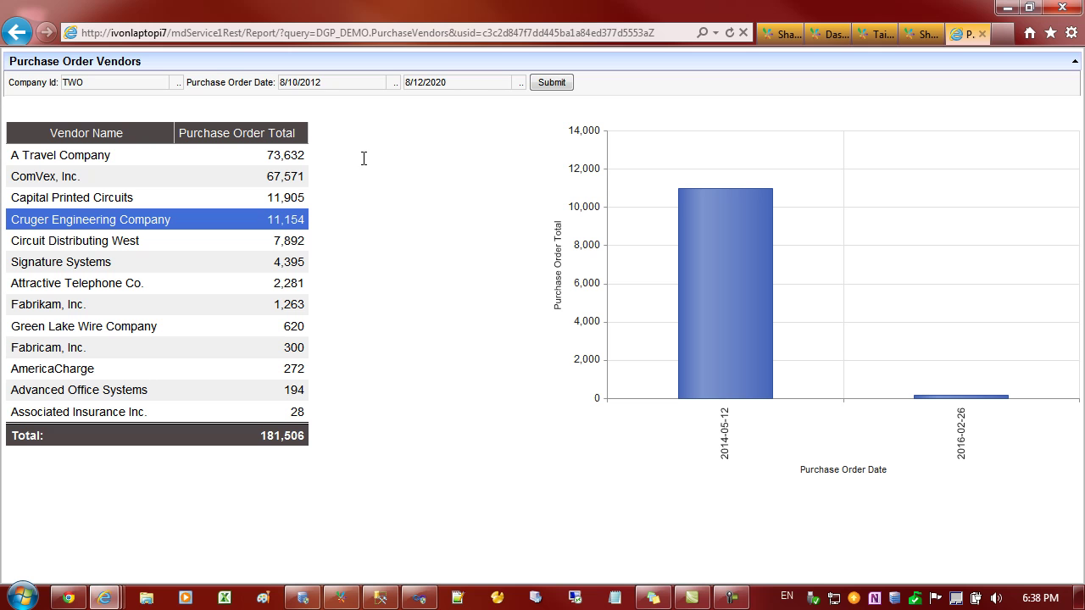
left_click(665, 33)
key("ctrl+c")
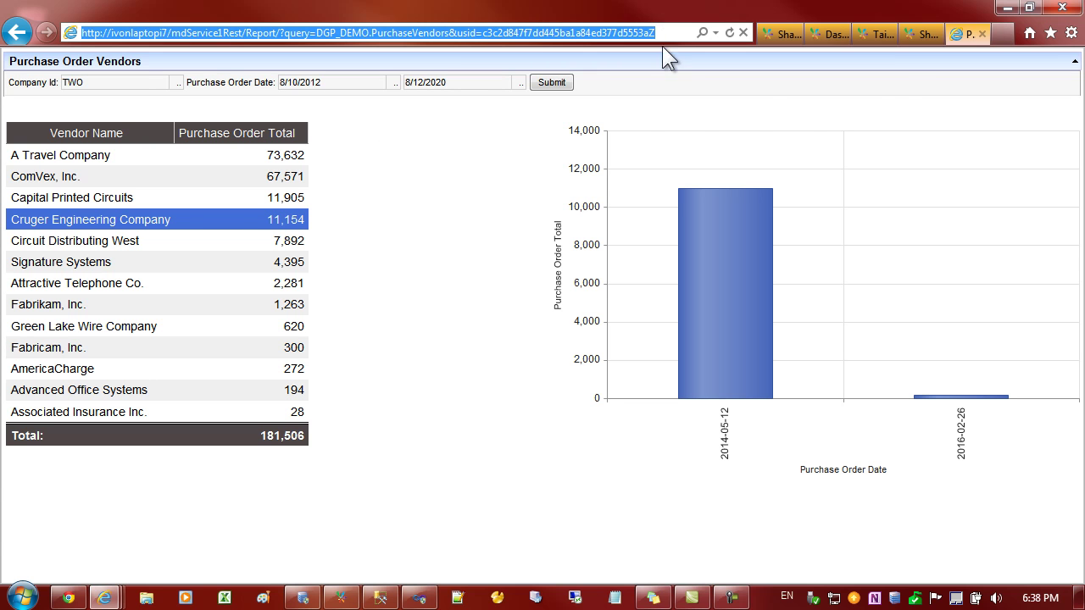
- Paste the Purchase Order Vendors report address as the Vendors tile's Expanded URL and save
left_click(982, 35)
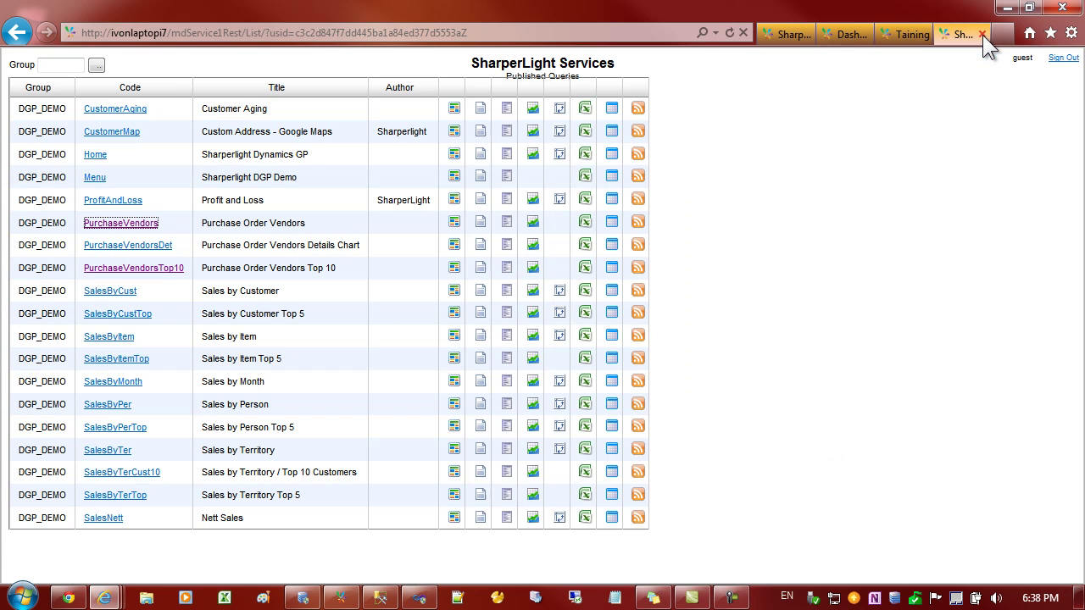
left_click(898, 31)
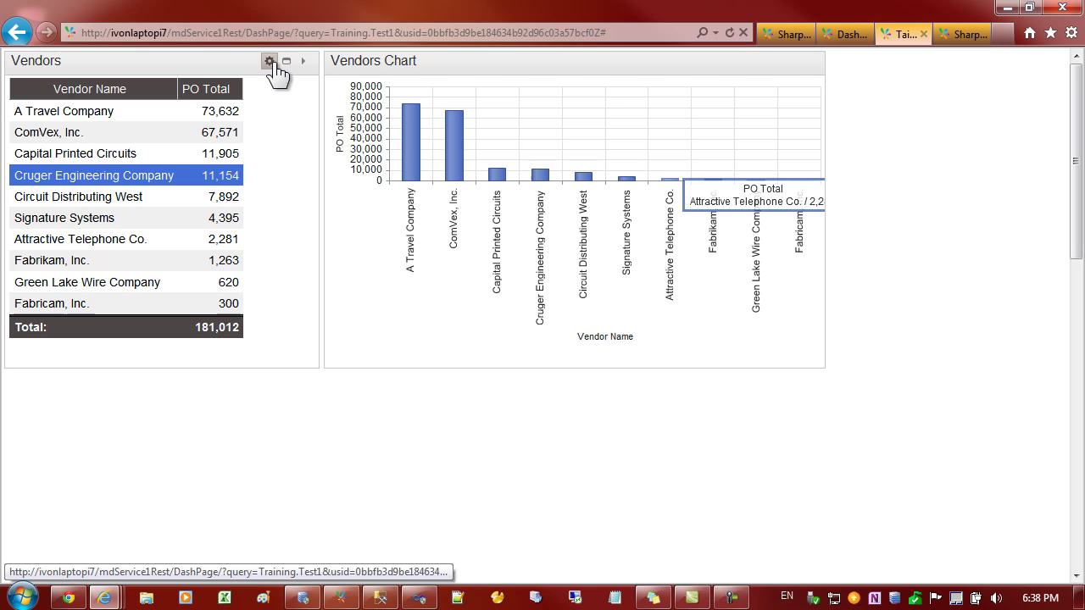
left_click(271, 62)
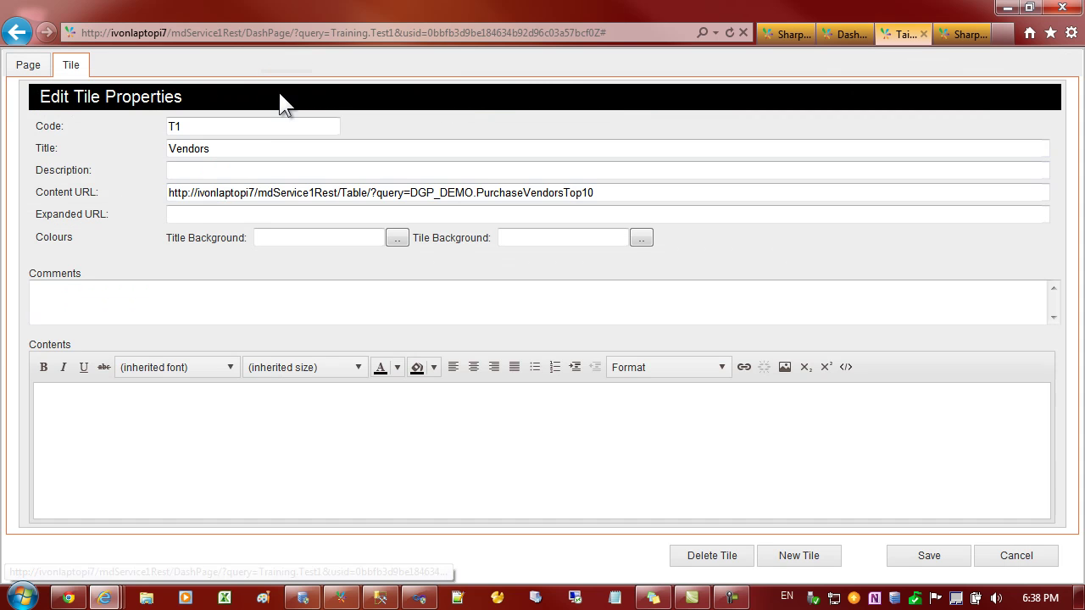
left_click(199, 217)
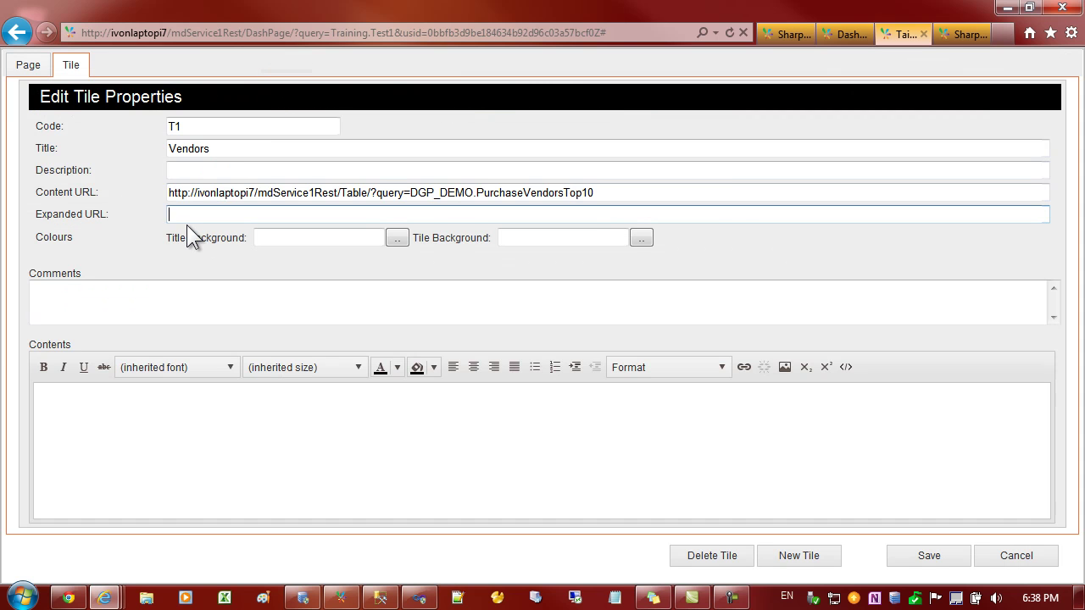
key("ctrl+v")
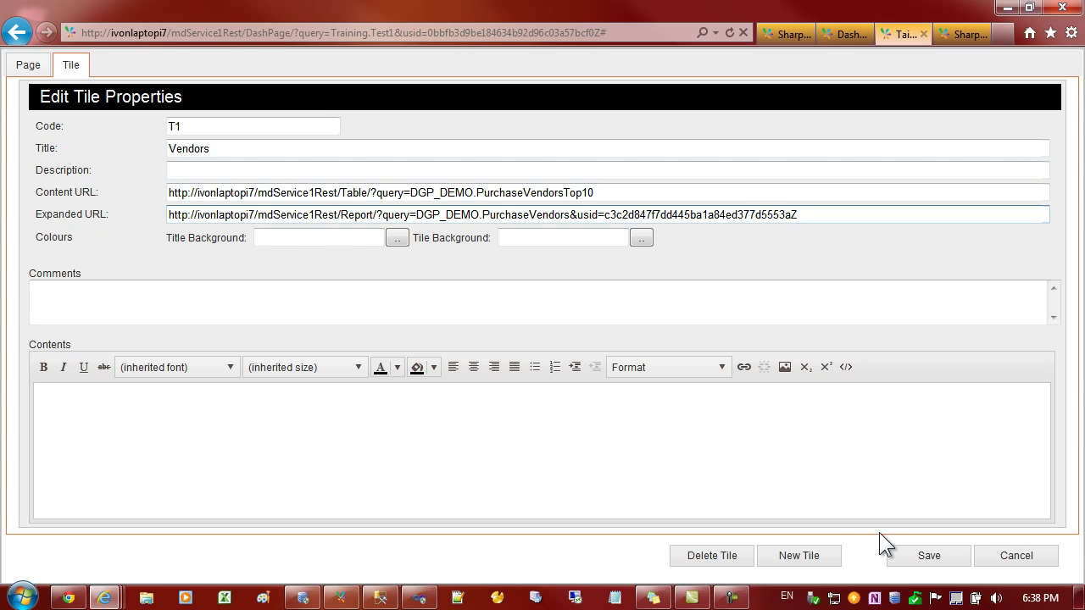
left_click(924, 557)
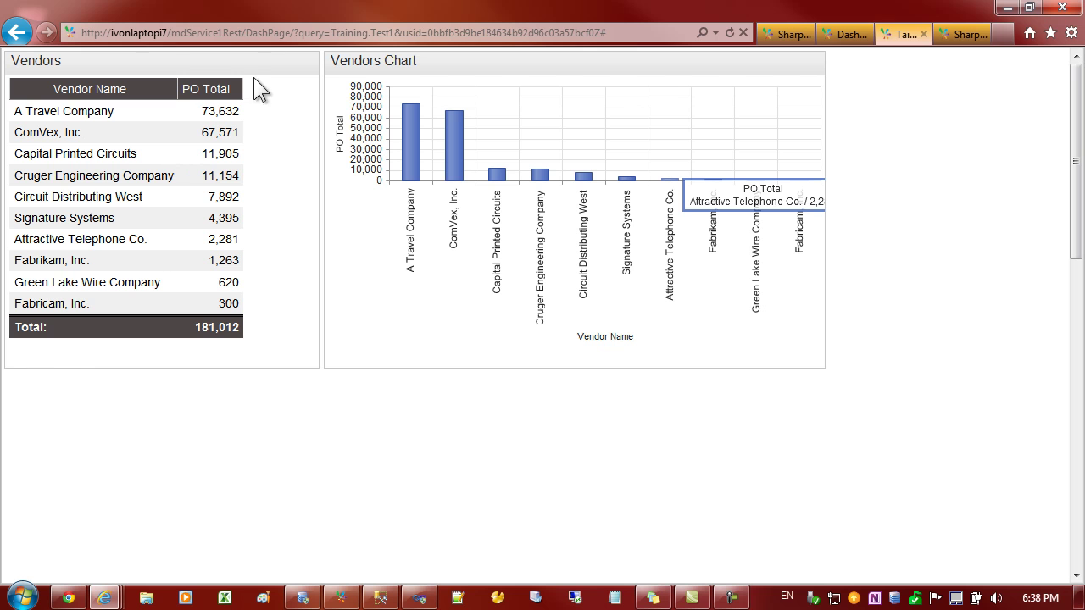
- Test the expanded Vendors report by charting Circuit Distributing West, then restore the dashboard layout
left_click(287, 61)
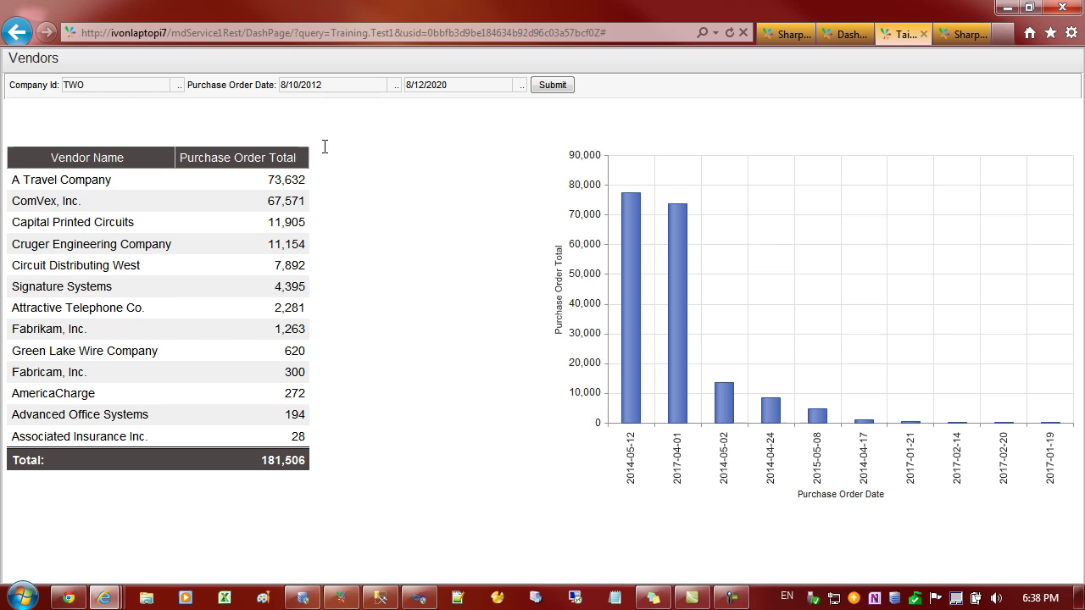
left_click(179, 257)
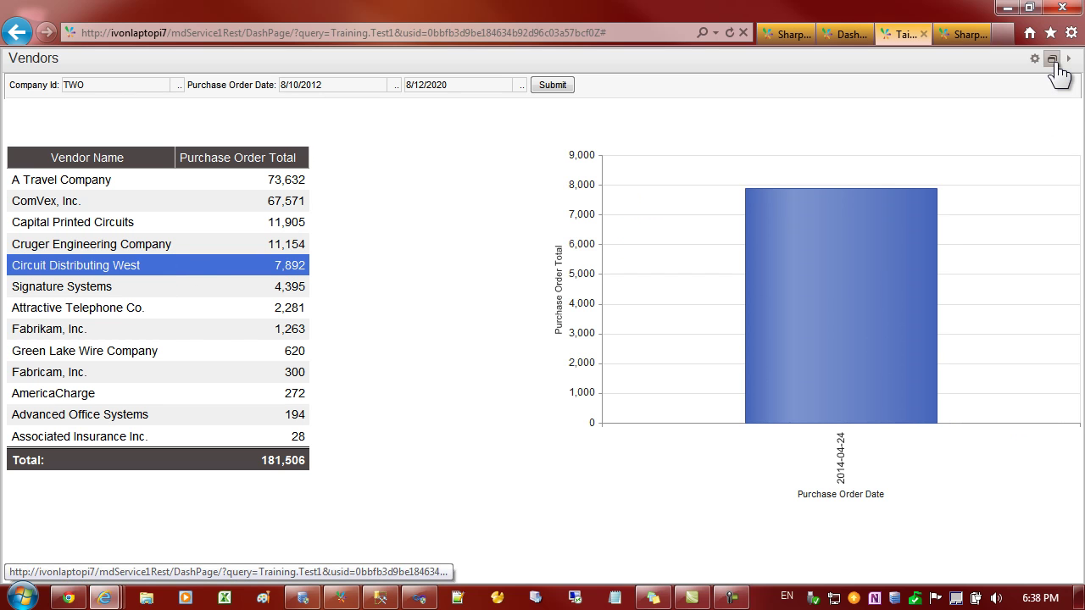
left_click(1053, 61)
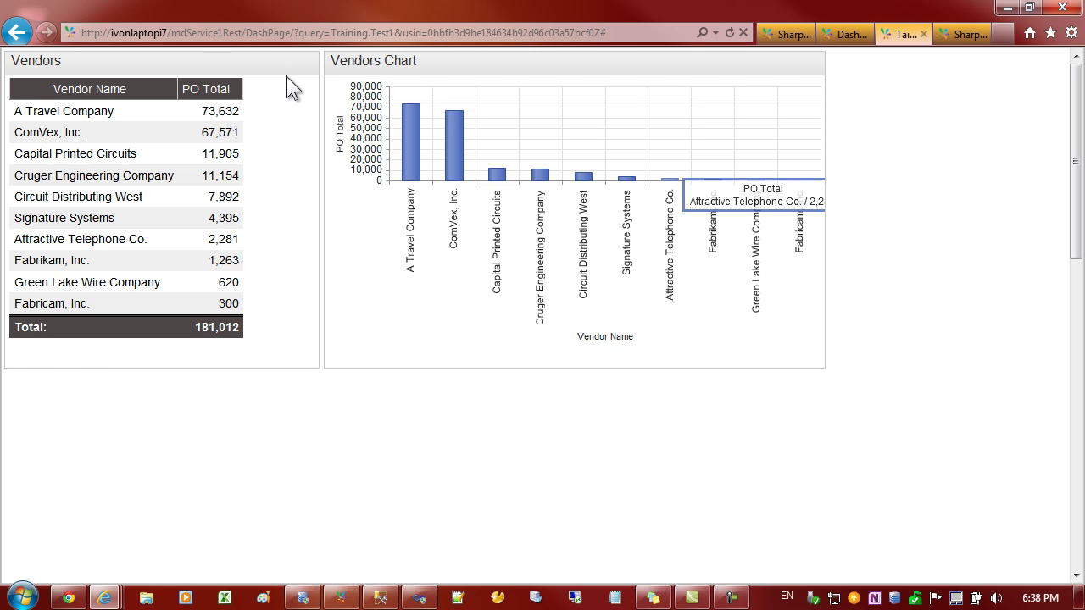
- Open the Training page's properties and go to the Default Tile Background field
left_click(269, 61)
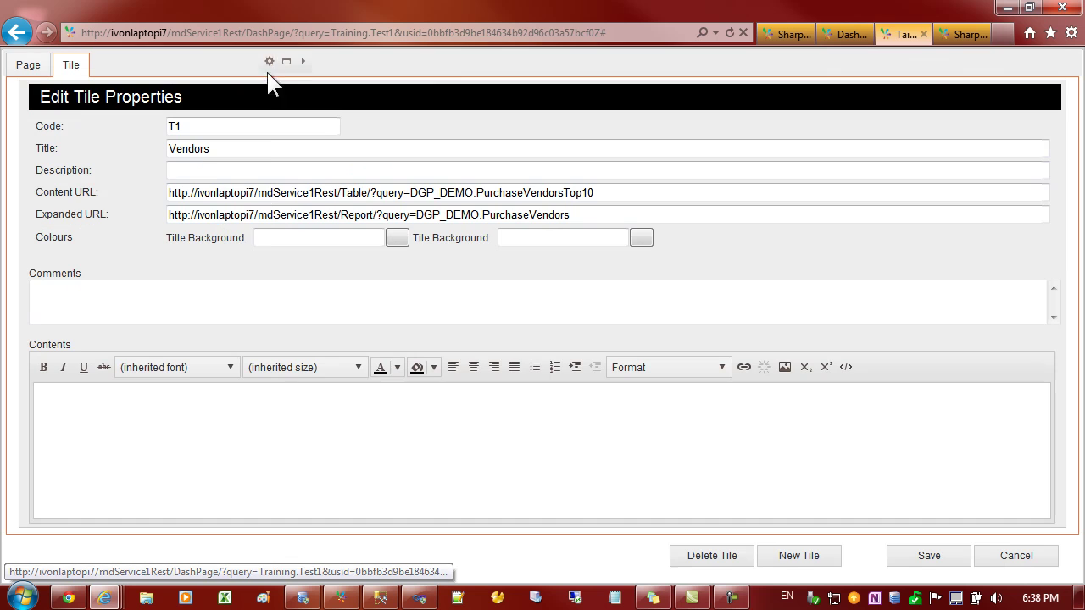
left_click(29, 65)
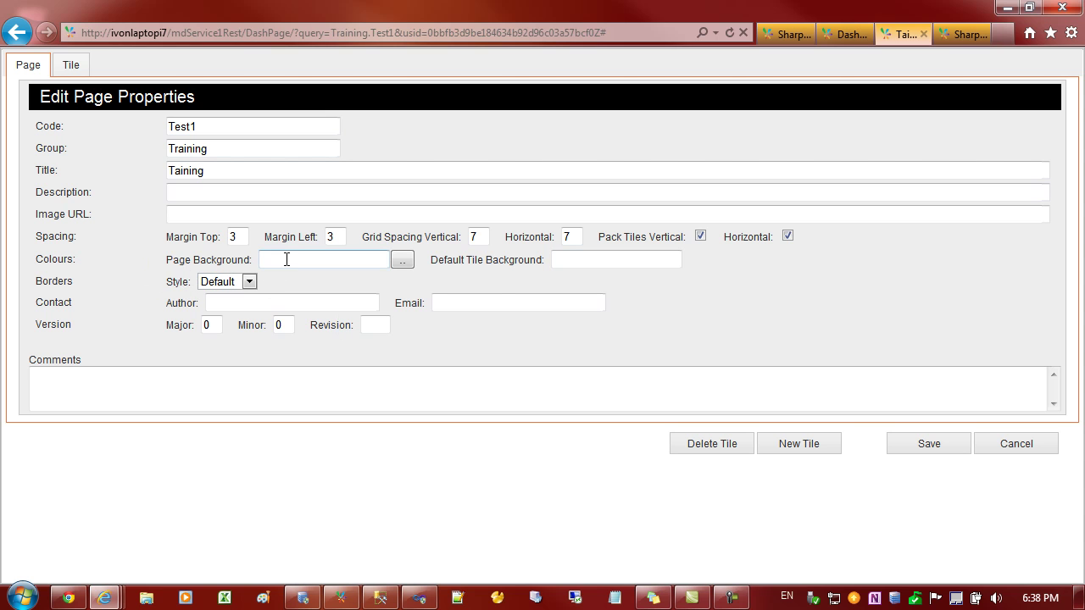
left_click(608, 256)
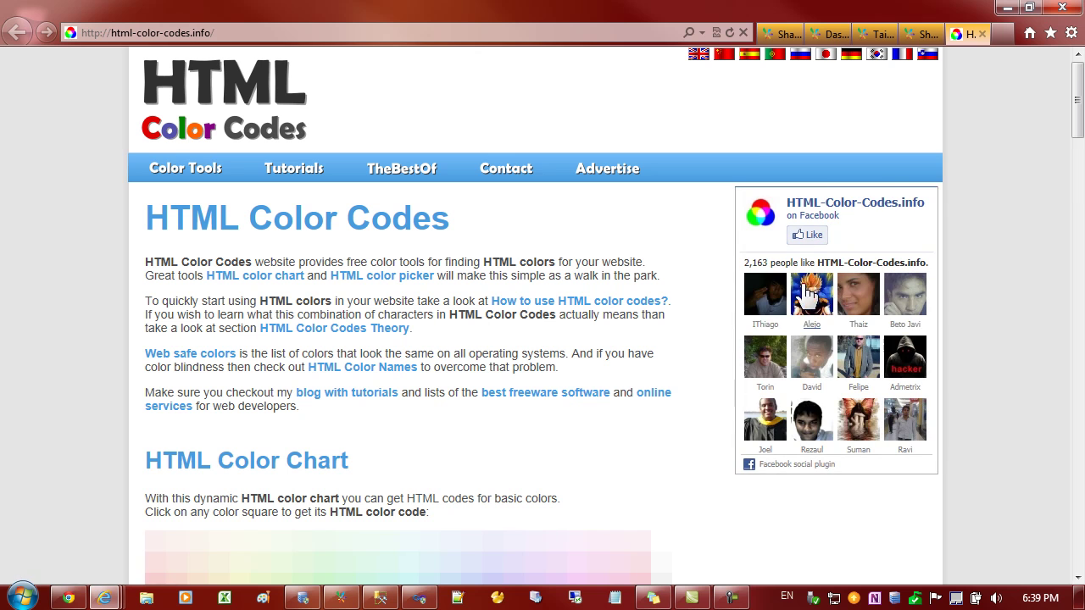
- Pick light grey #E6E6E6 on the palette, select its hex code, and return to Training
scroll(645, 204, "down", 3)
scroll(632, 238, "down", 3)
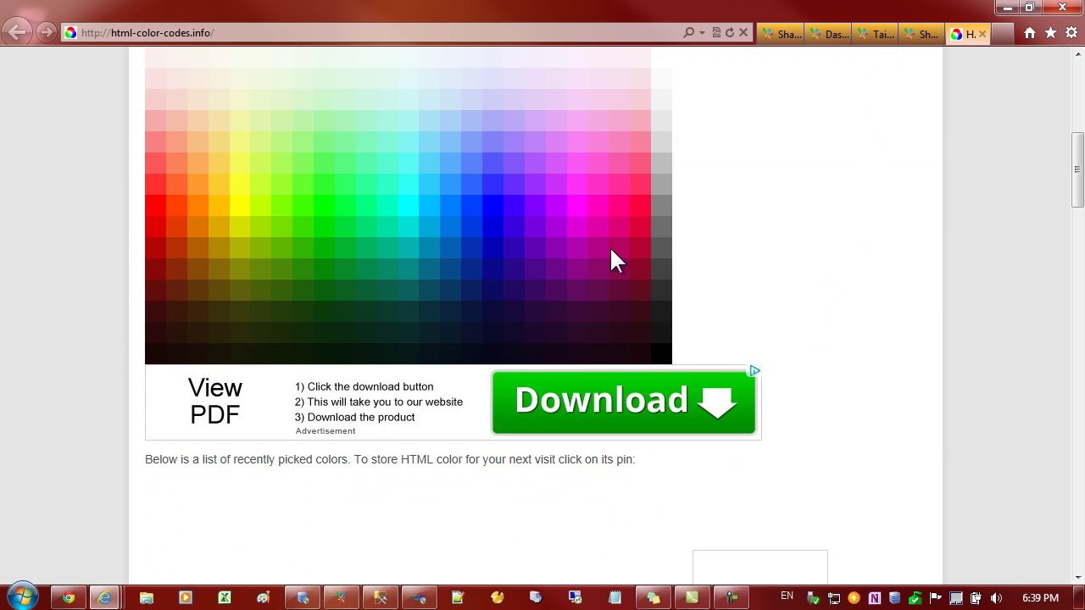
scroll(576, 292, "up", 3)
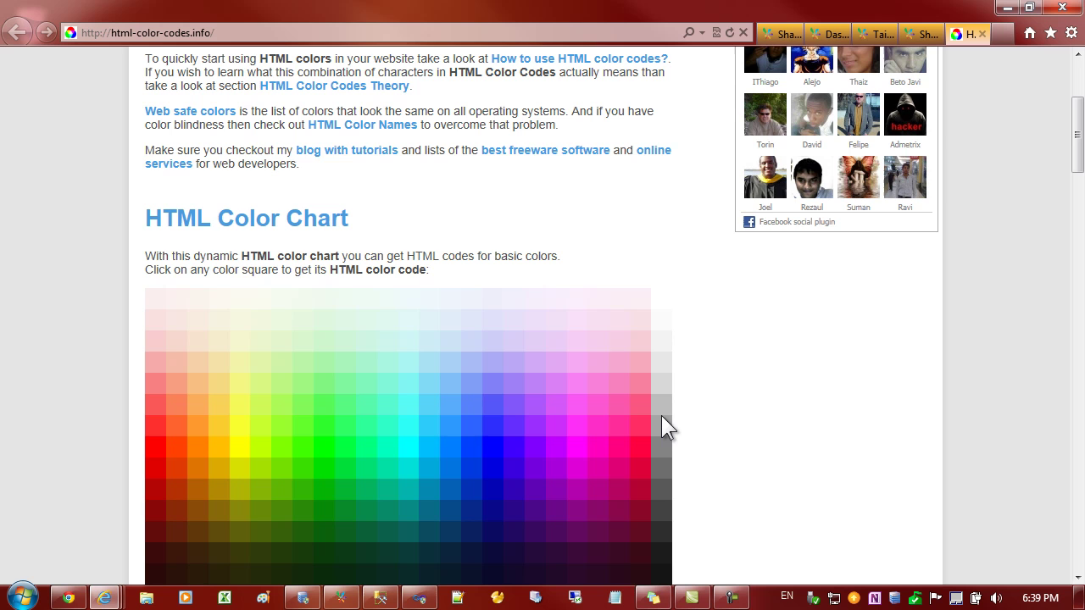
scroll(678, 409, "down", 3)
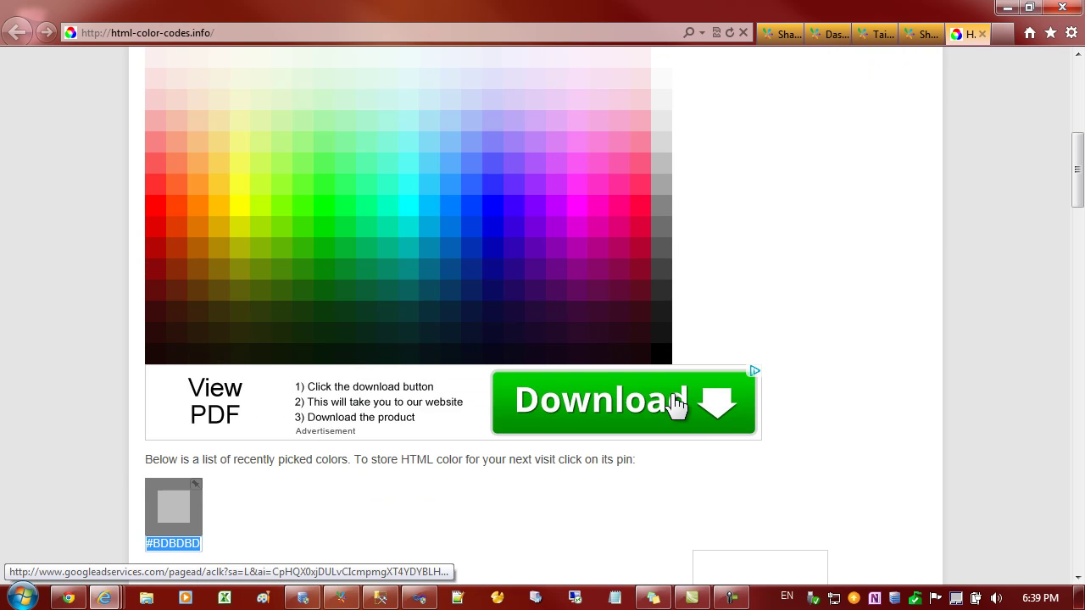
left_click(657, 108)
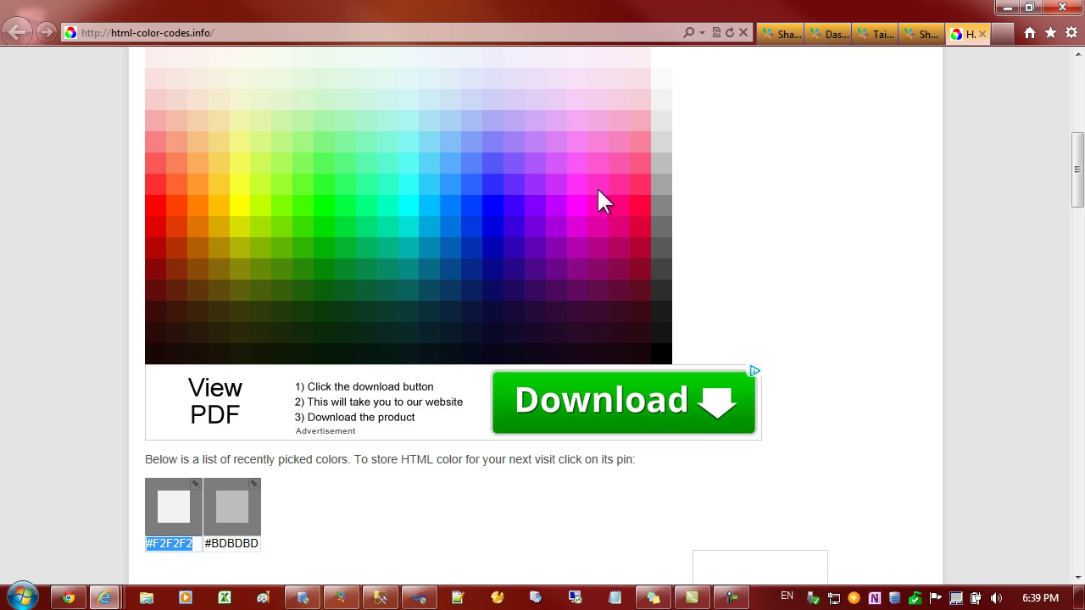
left_click(662, 119)
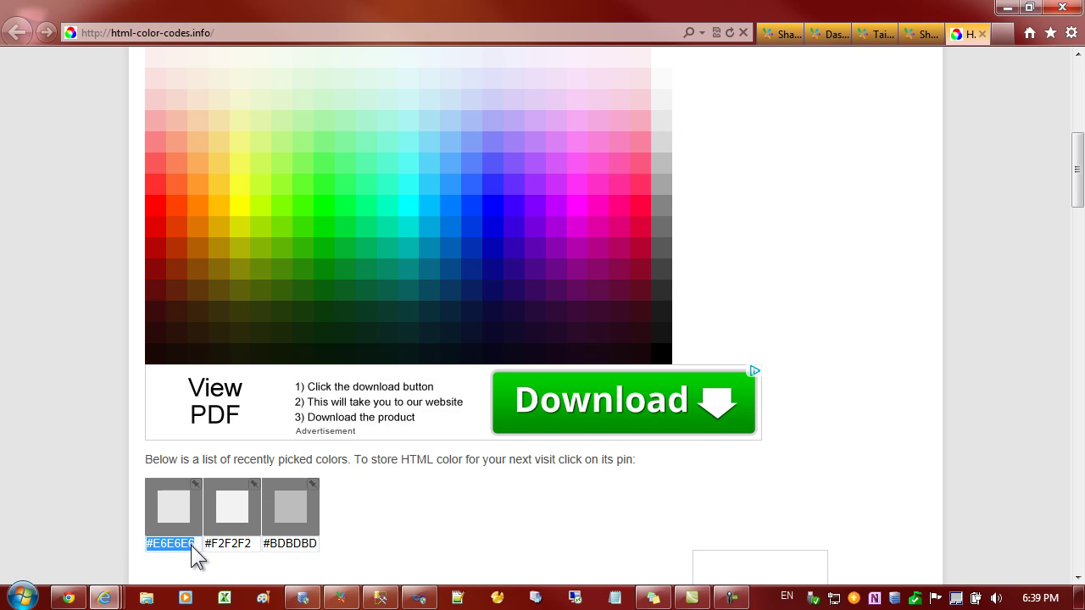
left_click(197, 545)
left_click_drag(197, 545, 108, 542)
left_click(154, 543)
left_click_drag(194, 543, 131, 543)
key("ctrl+c")
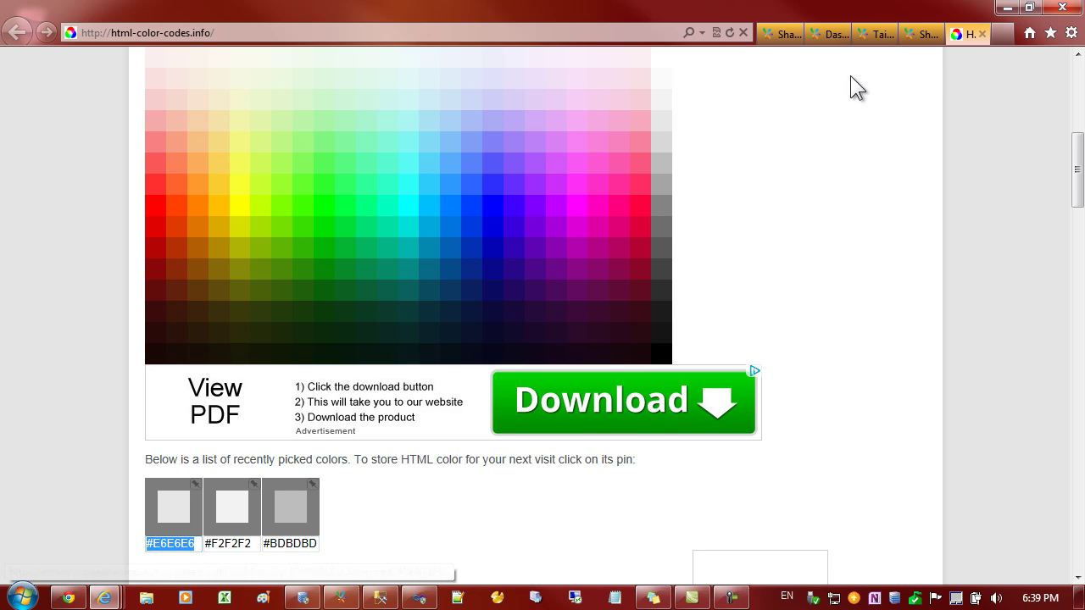
left_click(874, 34)
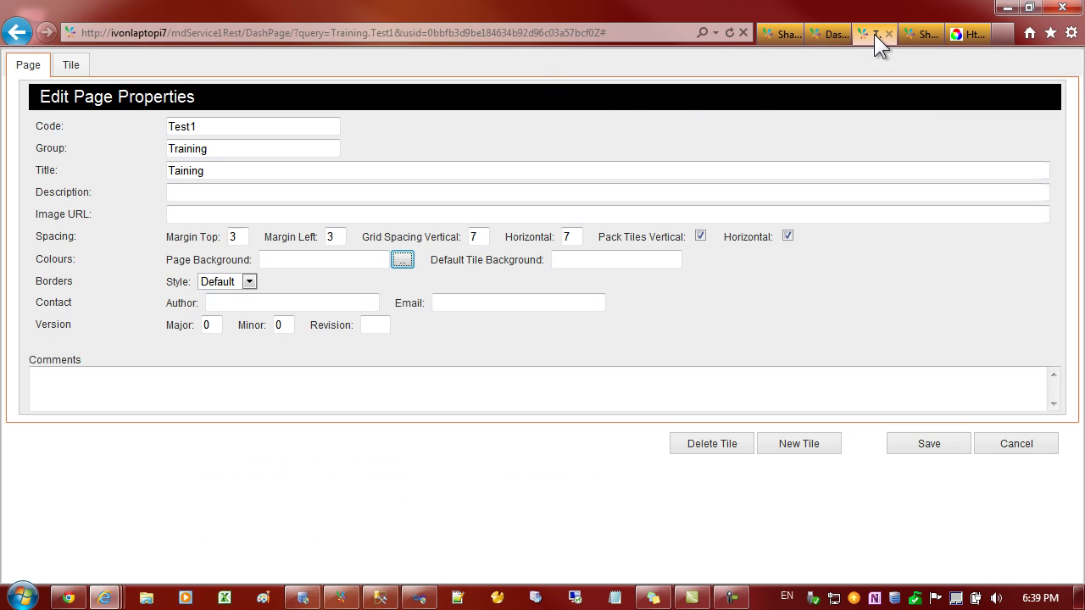
- Paste #E6E6E6 as Default Tile Background, save, and reopen the properties form
left_click(568, 258)
key("ctrl+v")
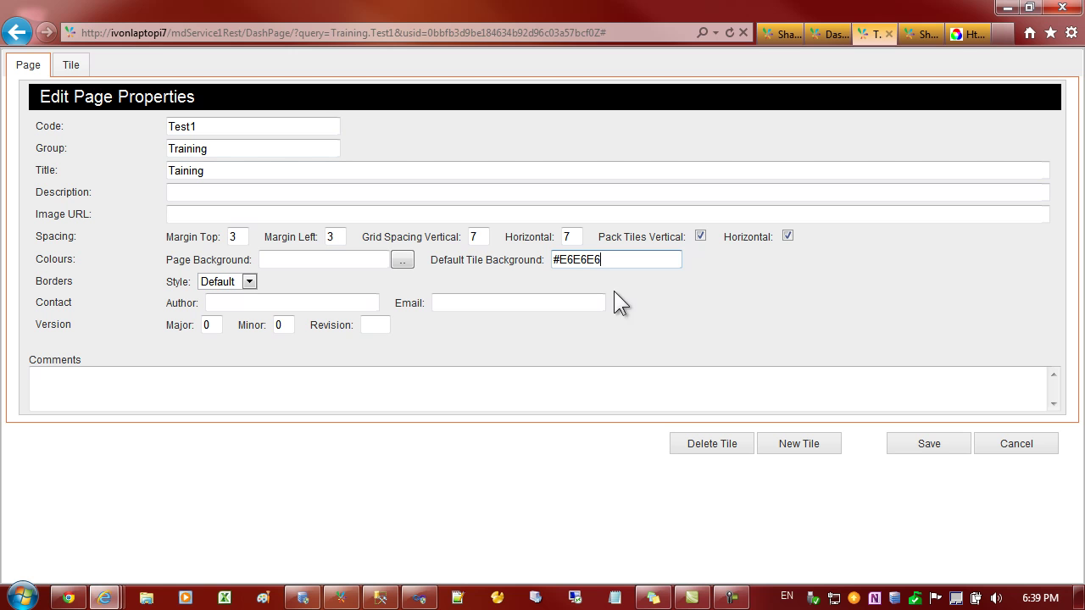
left_click(917, 446)
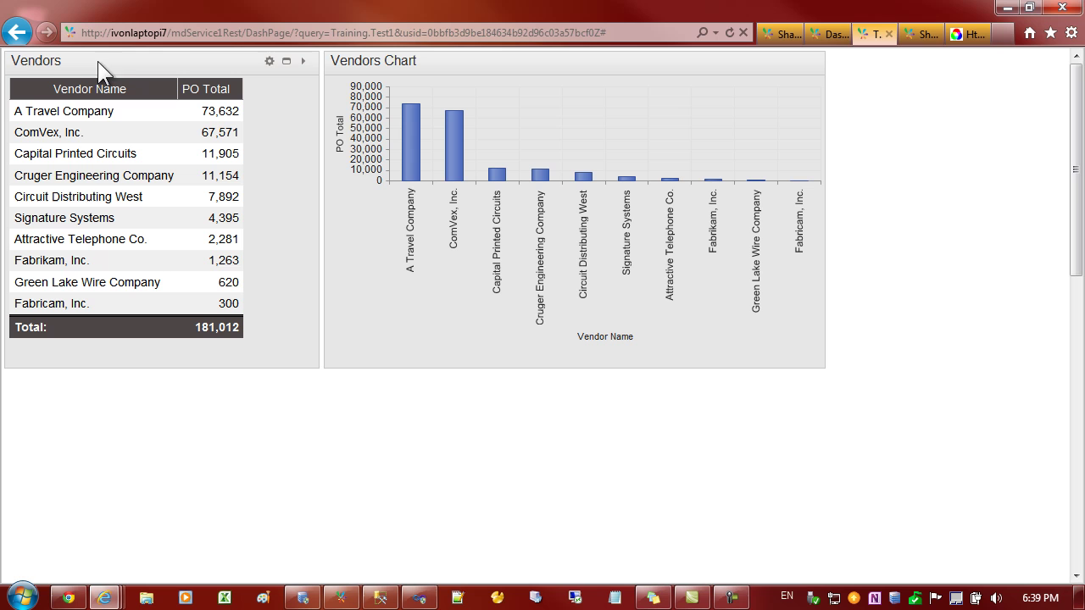
left_click(270, 63)
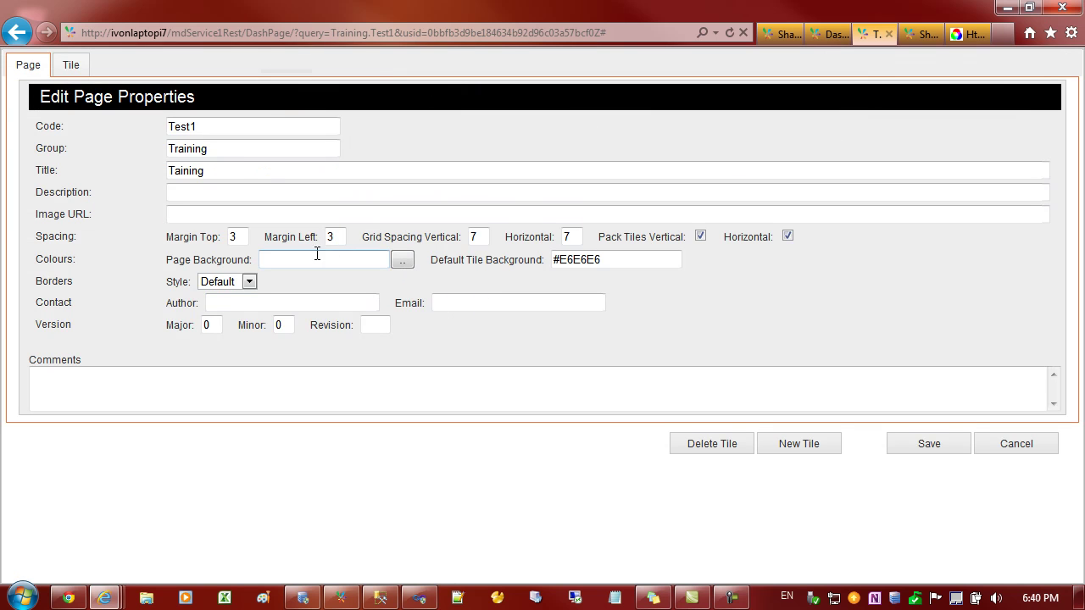
- Copy yellow-green #ACFA58 from the colour site, paste it as the Vendors Title Background, and save
left_click(68, 65)
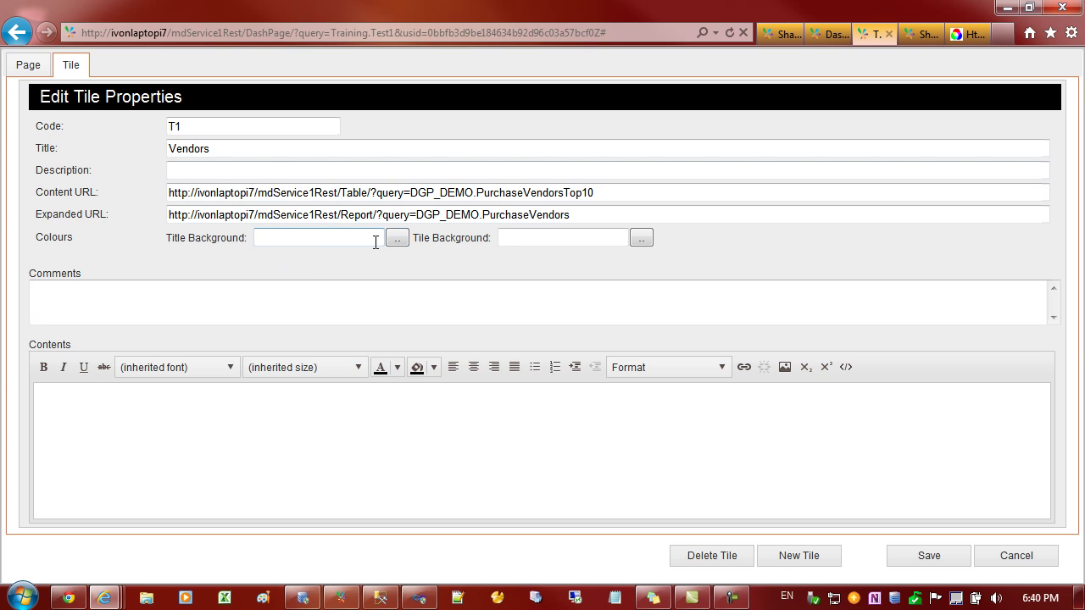
left_click(318, 241)
left_click(975, 36)
left_click(279, 165)
key("ctrl+c")
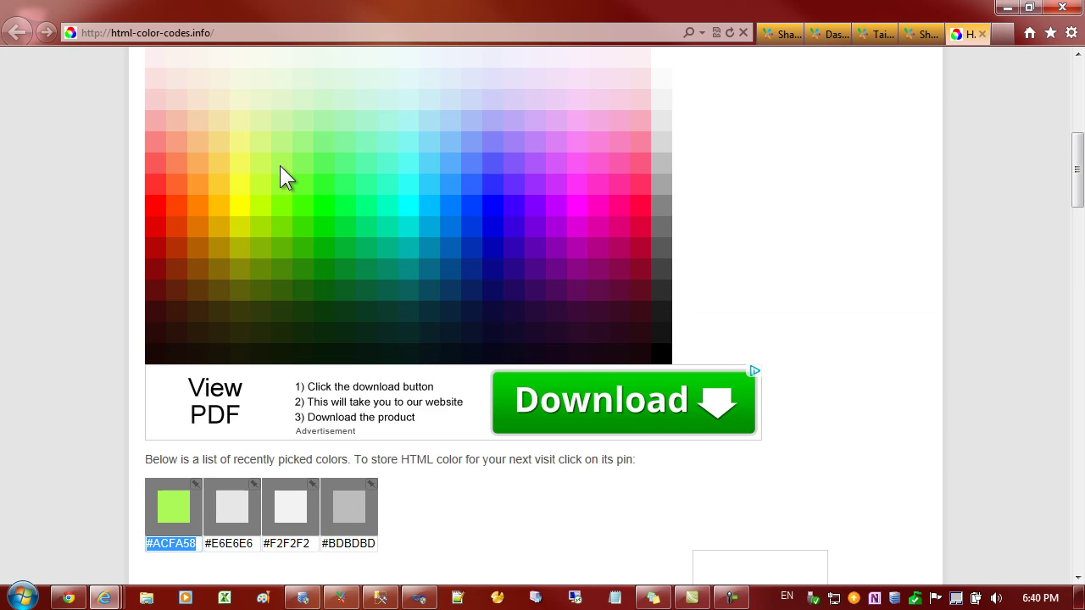
left_click(873, 34)
left_click(283, 239)
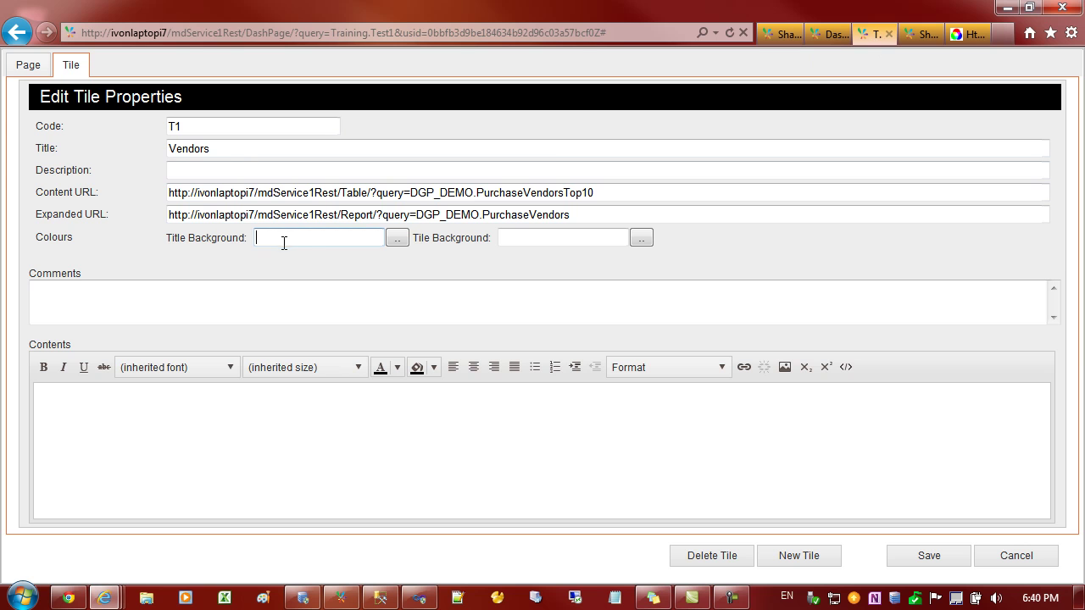
key("ctrl+v")
left_click(917, 557)
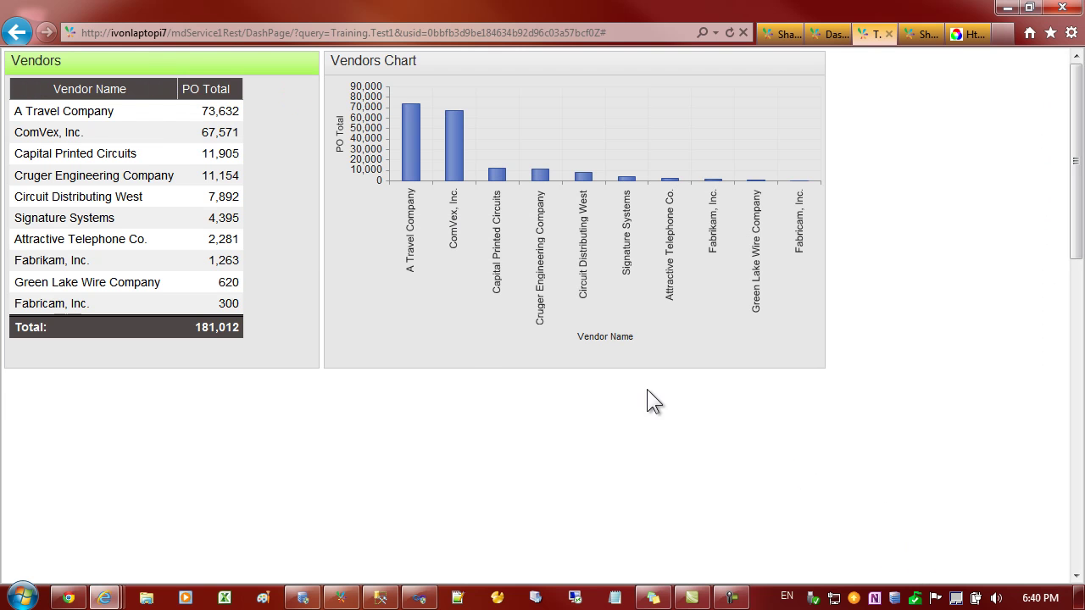
- Reopen the Vendors tile's properties form
mouse_move(190, 72)
mouse_move(250, 56)
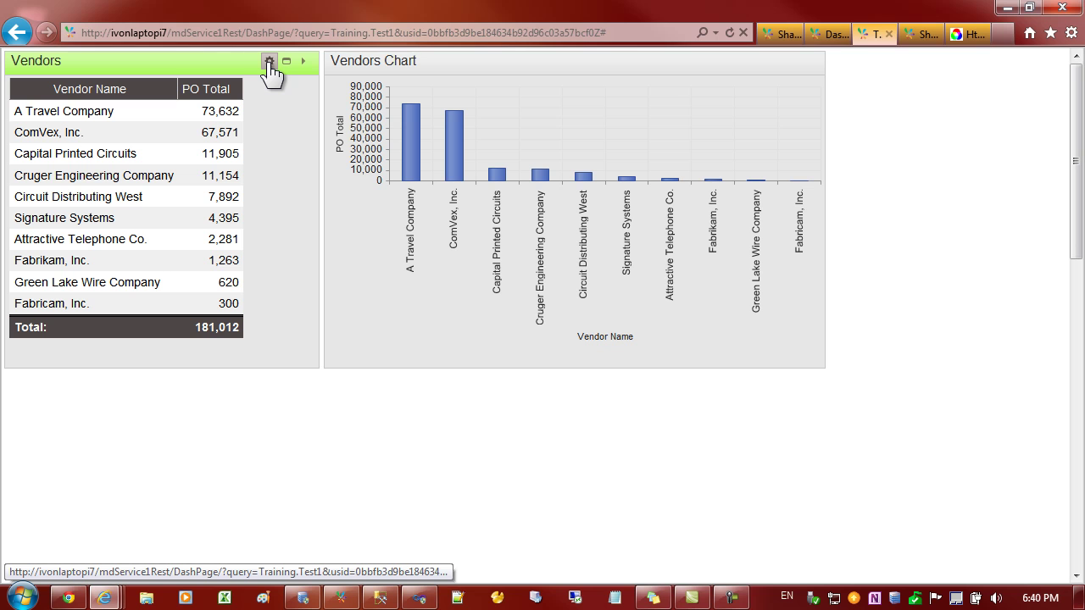
left_click(270, 64)
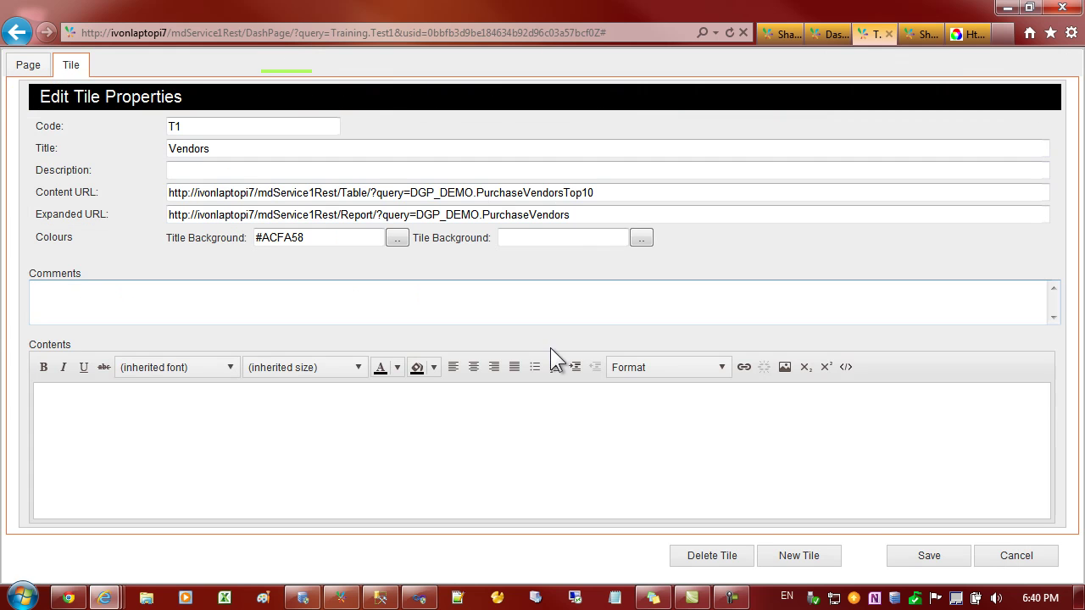
- Create a new tile with the philight.com.au training page pasted as its Content URL, and save it
left_click(799, 560)
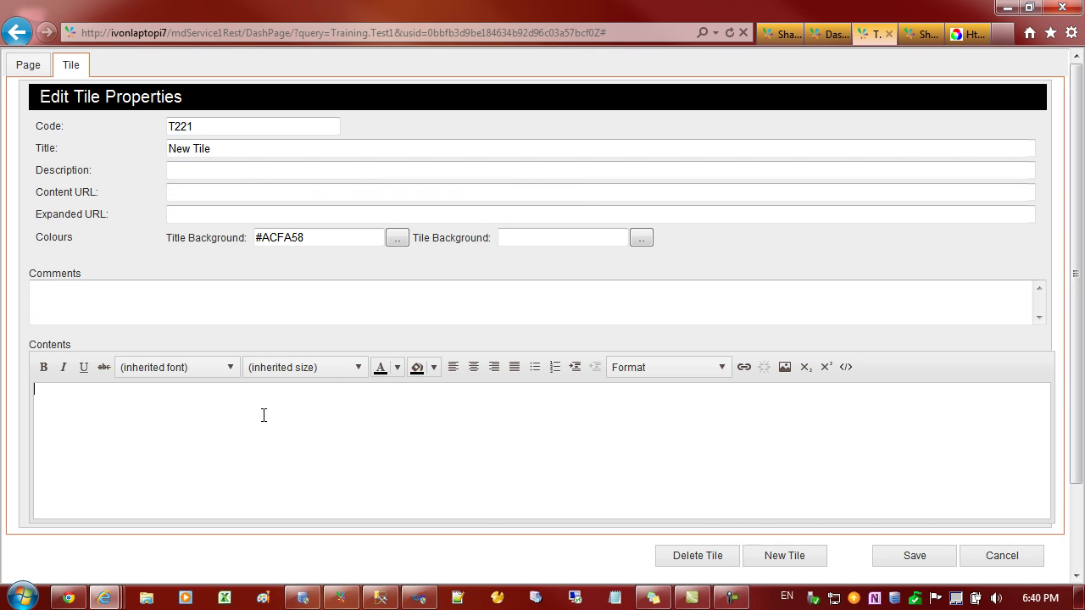
left_click(190, 191)
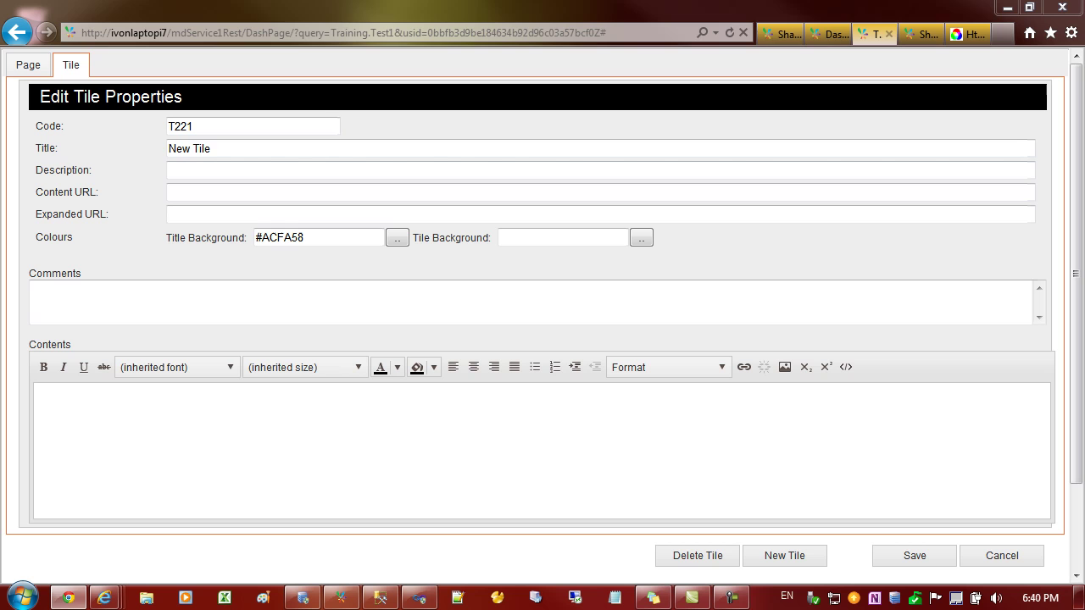
left_click(204, 191)
type("http://philight.com.au/Joomla/index.php?view=category&id=40%3Aexttrainingvid&option=com_content&Itemid=61")
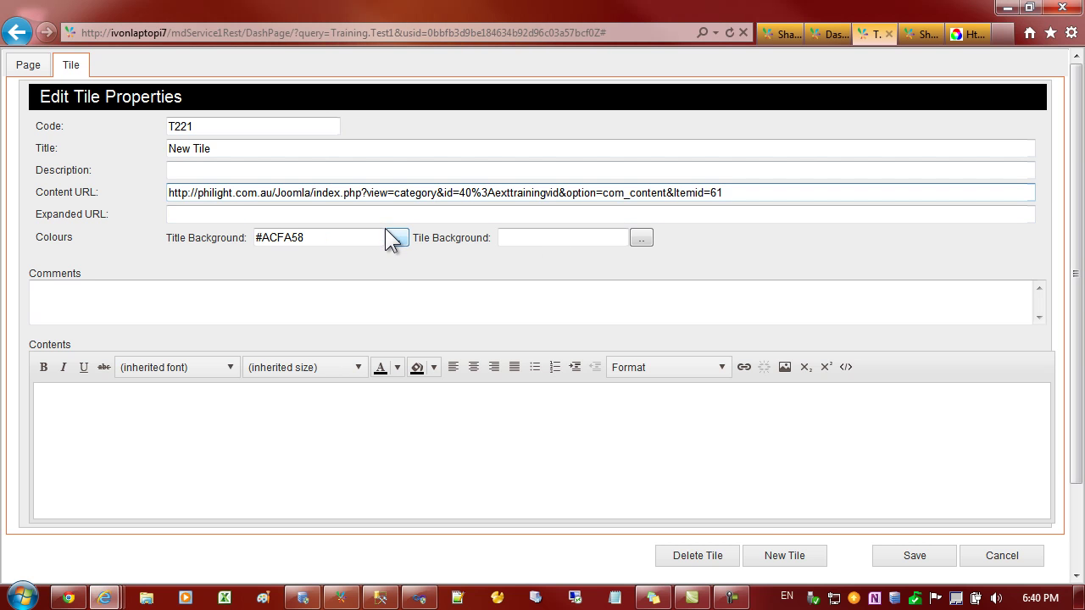
left_click(913, 559)
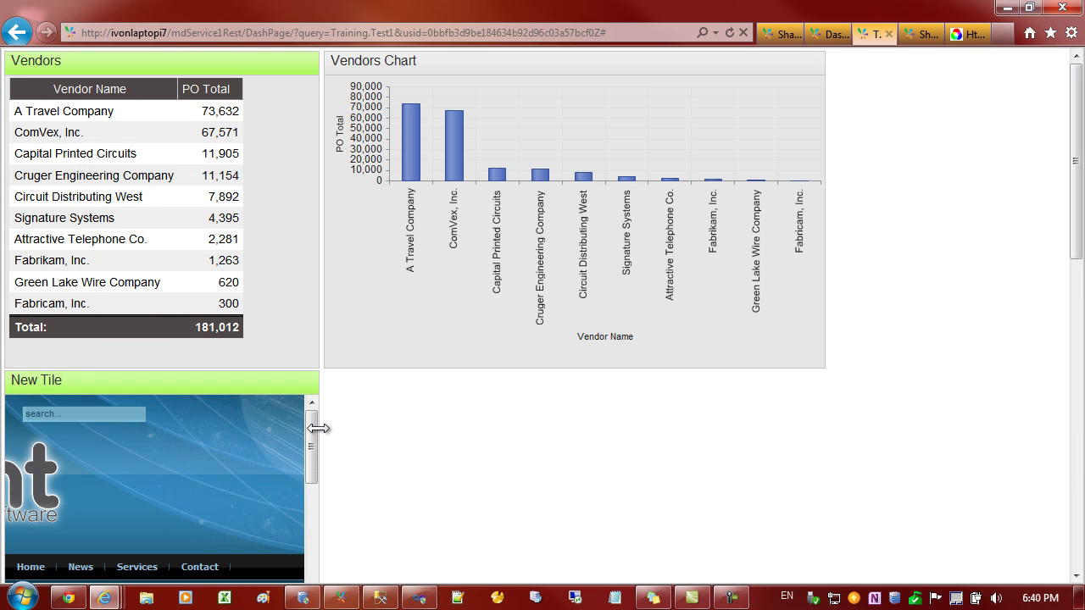
- Stretch the New Tile rightward so the philight page spans beneath both the Vendors table and Vendors Chart
left_click_drag(318, 428, 831, 442)
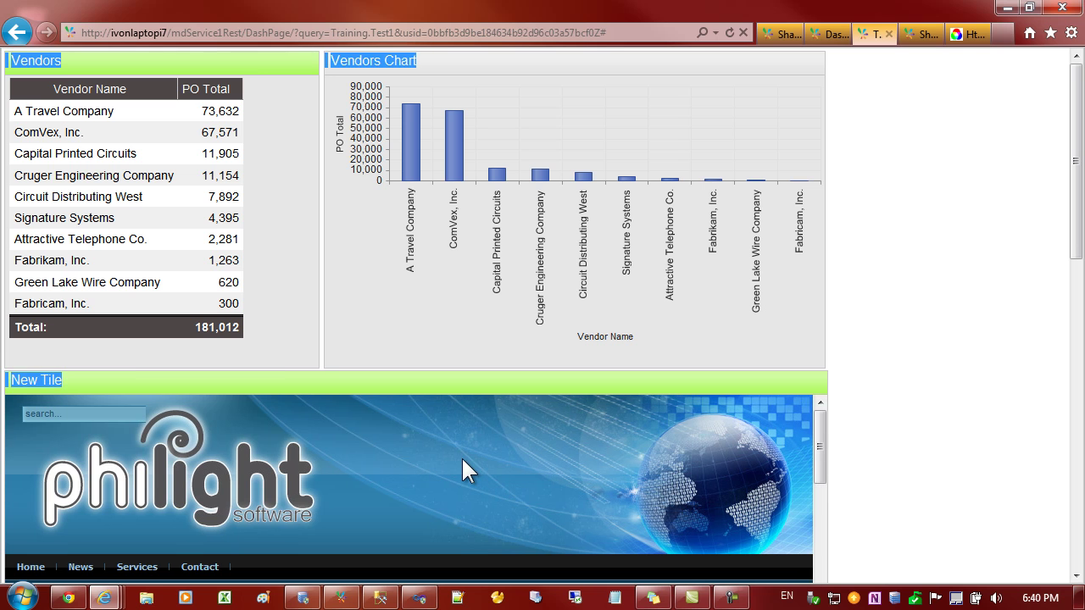
left_click(415, 383)
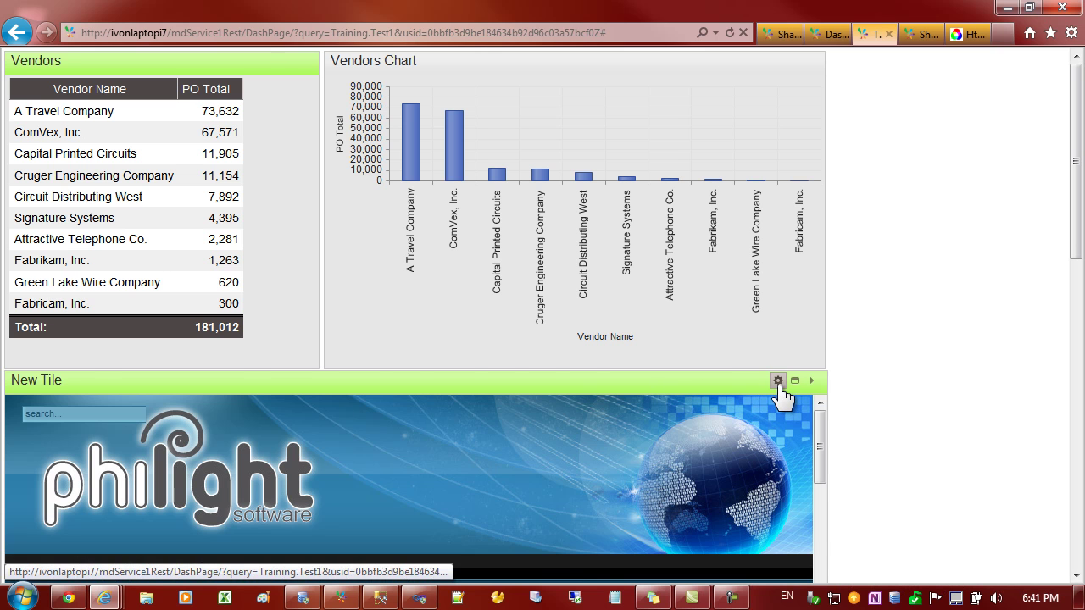
- Open the New Tile's properties and clear its Content URL
left_click(778, 383)
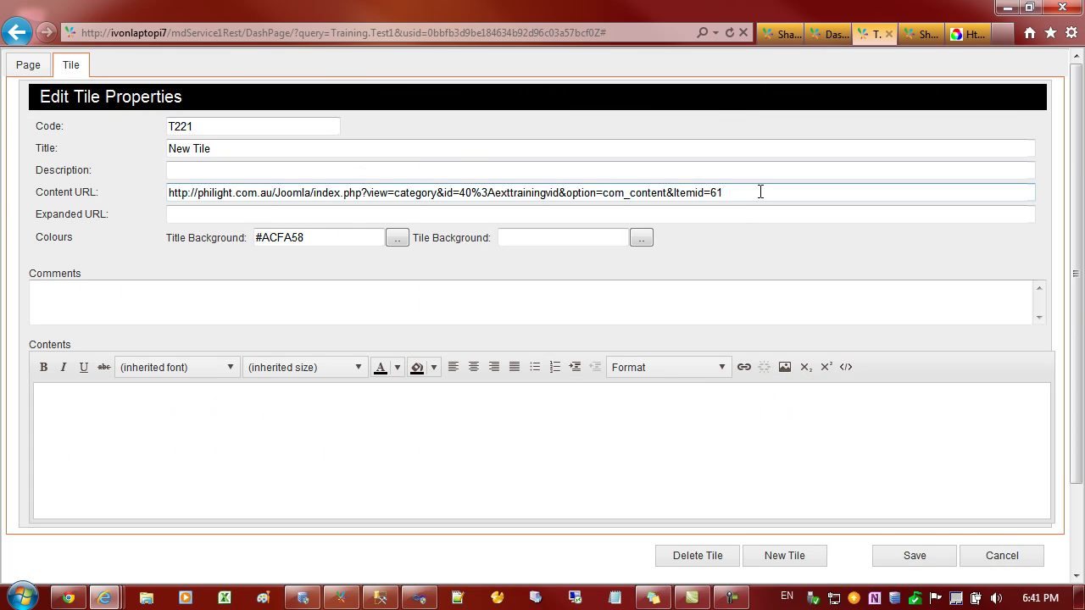
left_click_drag(740, 192, 147, 189)
key("BackSpace")
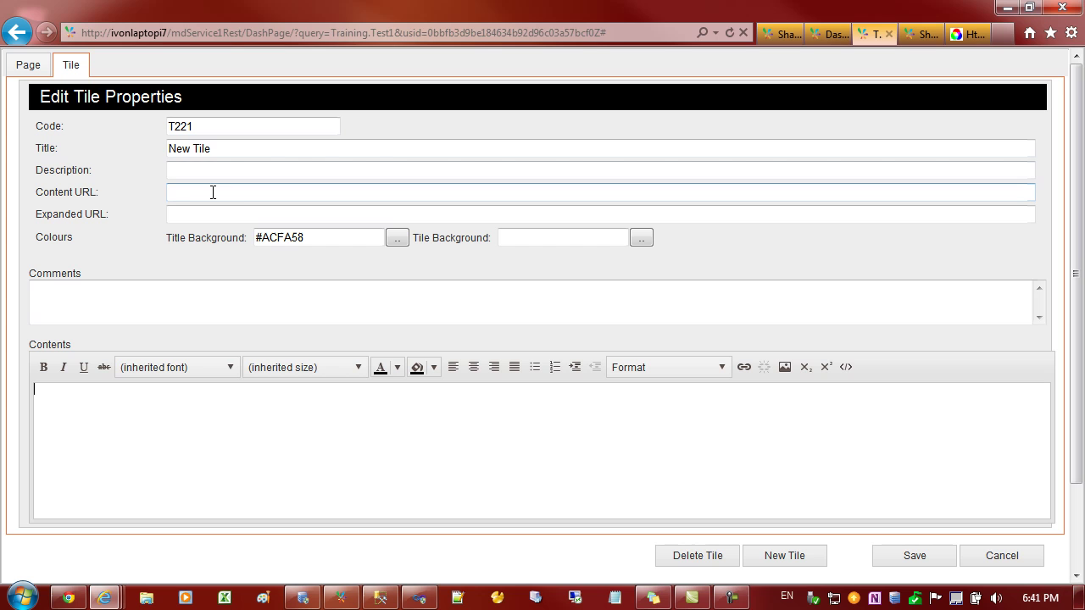
- Enter 'This is a document' in Contents, make it bold, and save the tile
left_click(145, 392)
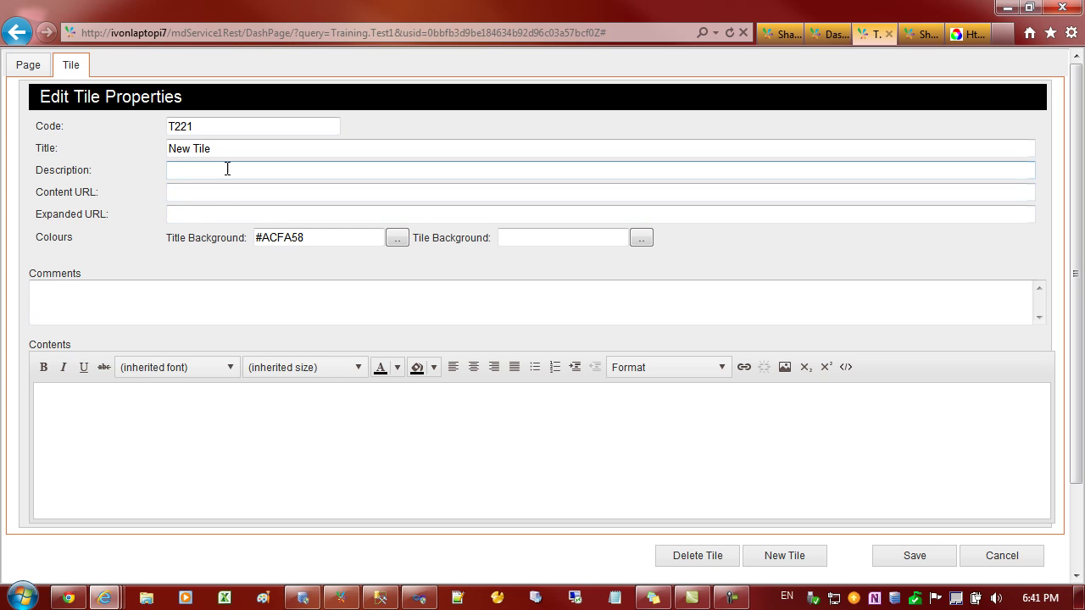
left_click(202, 197)
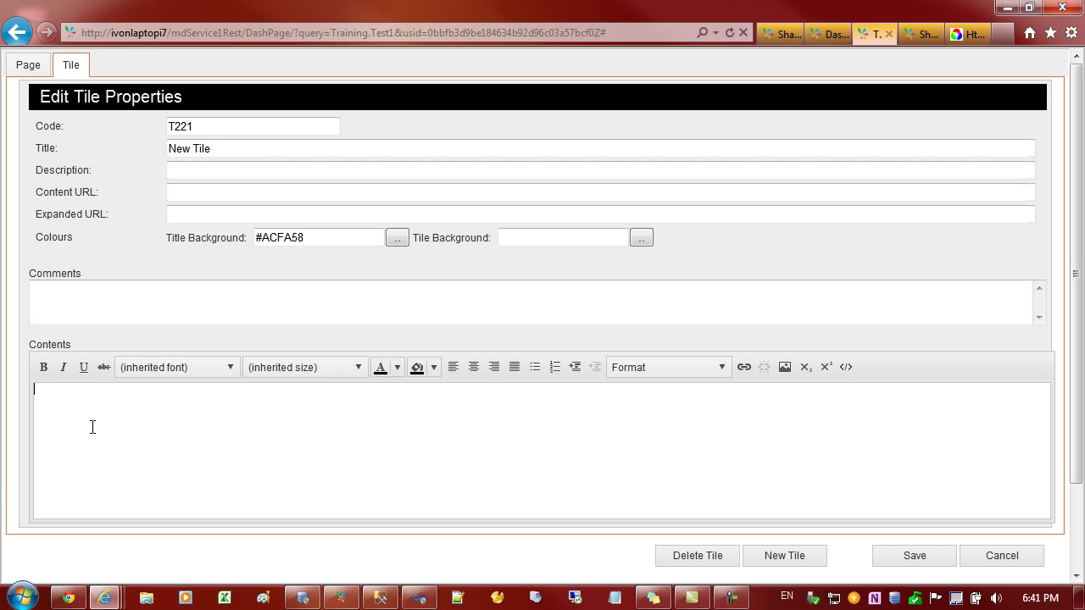
type("This is a document")
left_click_drag(143, 394, 3, 393)
left_click(43, 367)
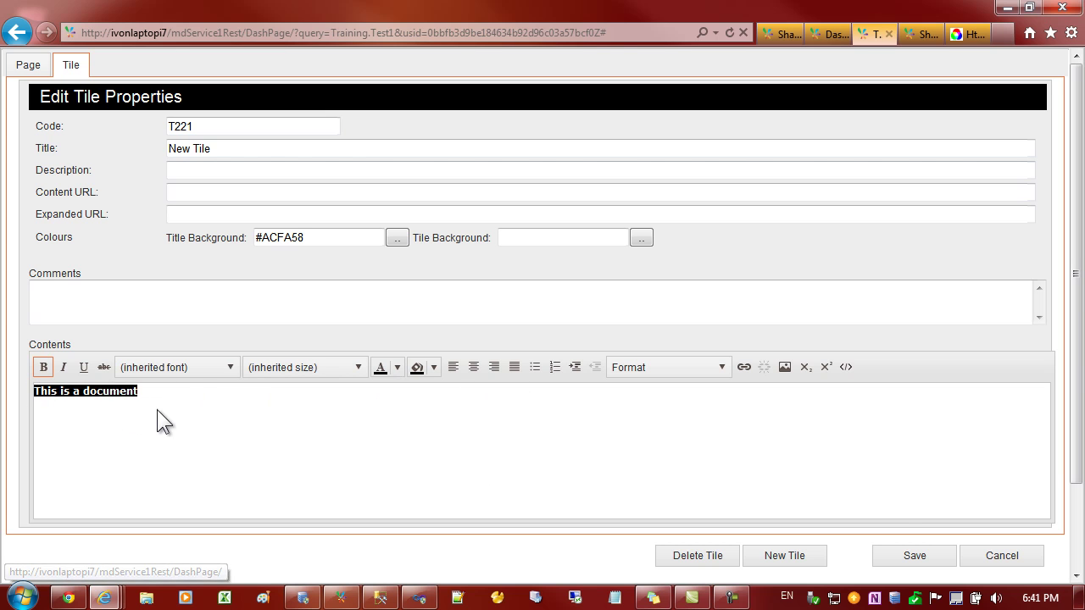
left_click(907, 558)
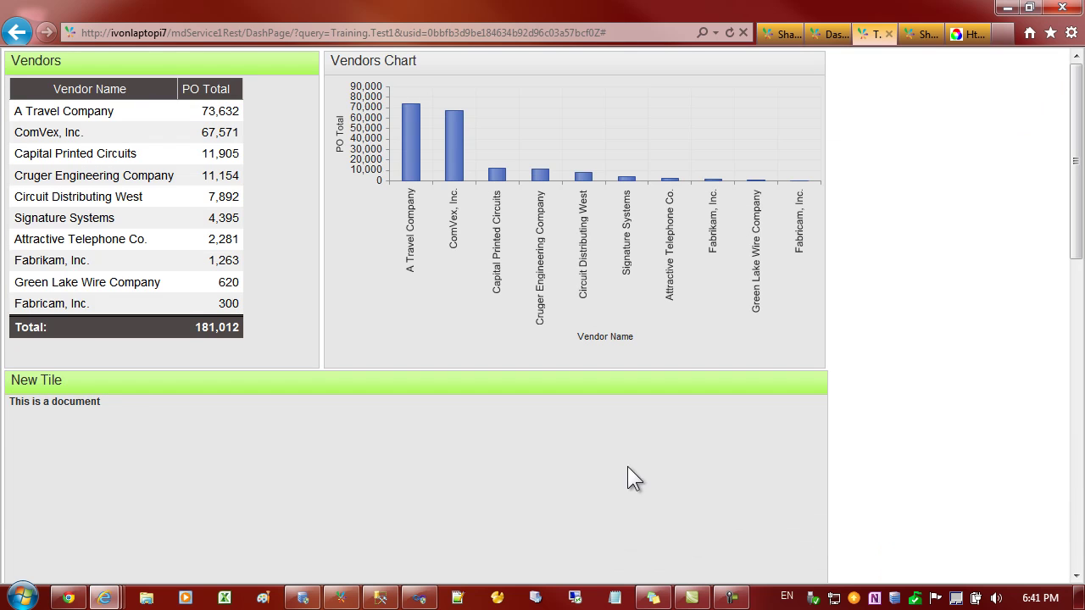
- Switch to the Dashboard Pages list and refresh it so the Training Test1 page appears
left_click_drag(12, 402, 100, 402)
left_click(138, 404)
left_click(829, 34)
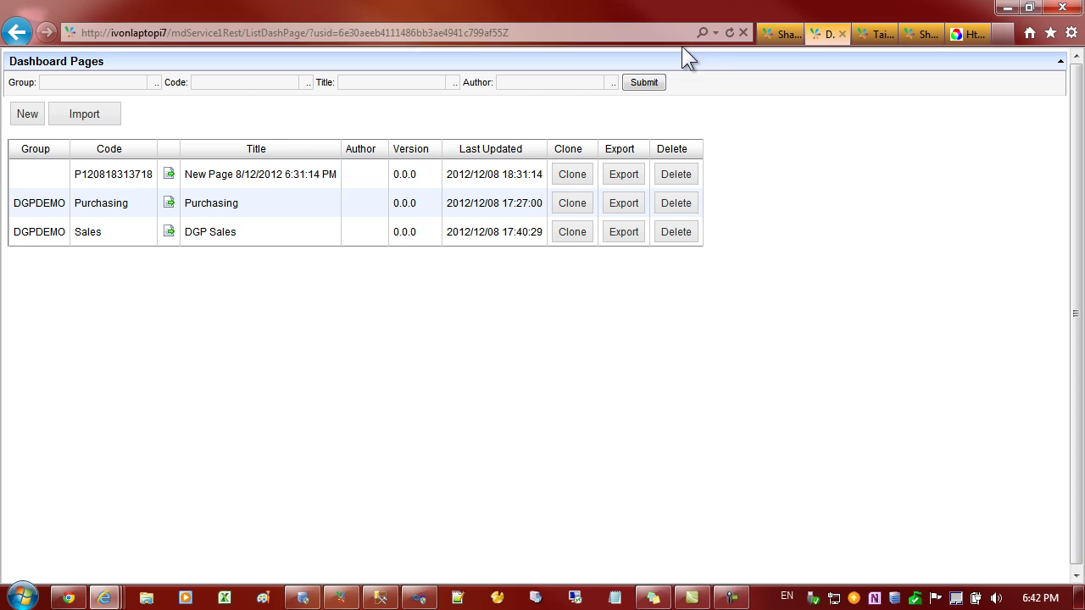
left_click(730, 31)
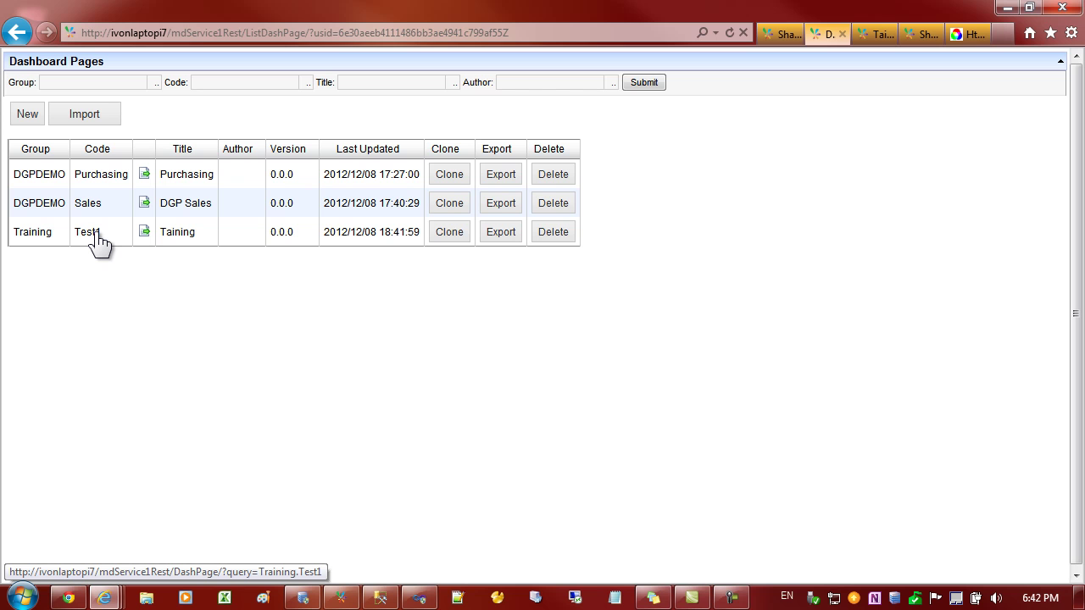
- Open the Training Test1 dashboard and inspect its address, including the session id and Training.Test1 parts
left_click(144, 233)
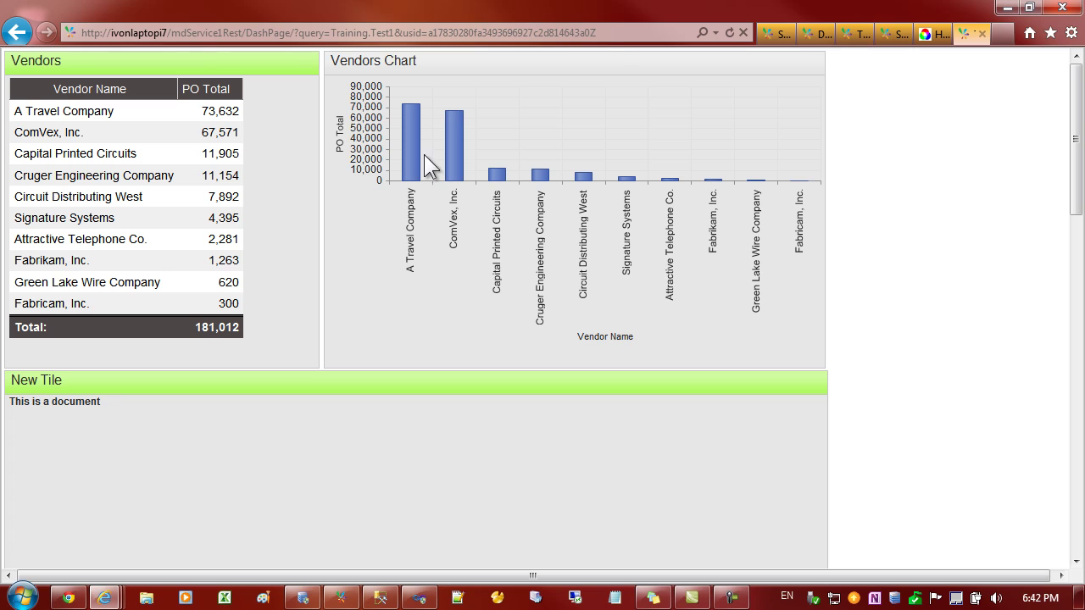
left_click(608, 33)
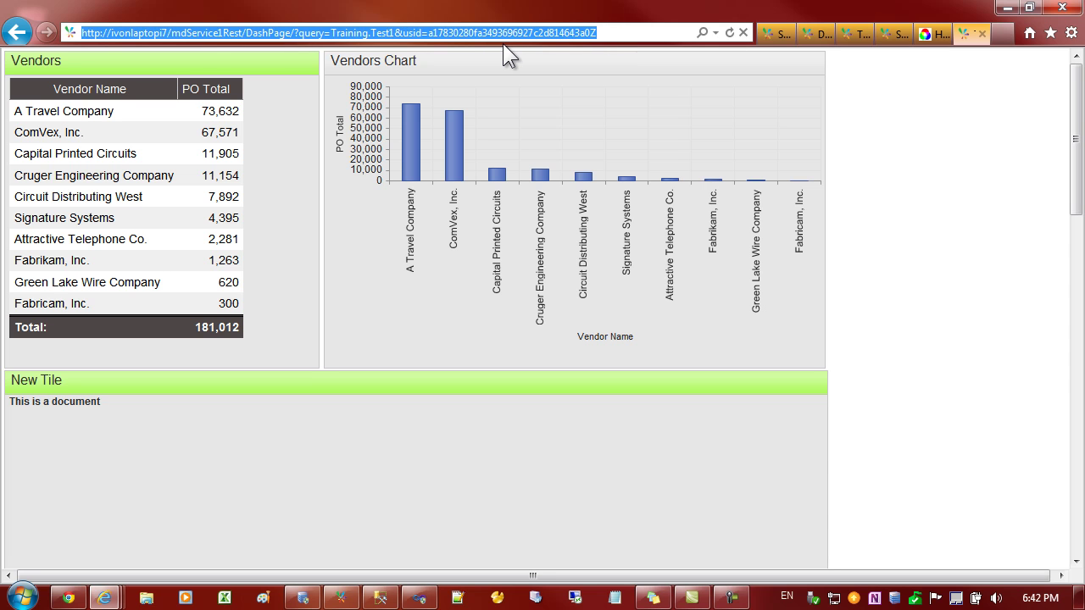
left_click(403, 33)
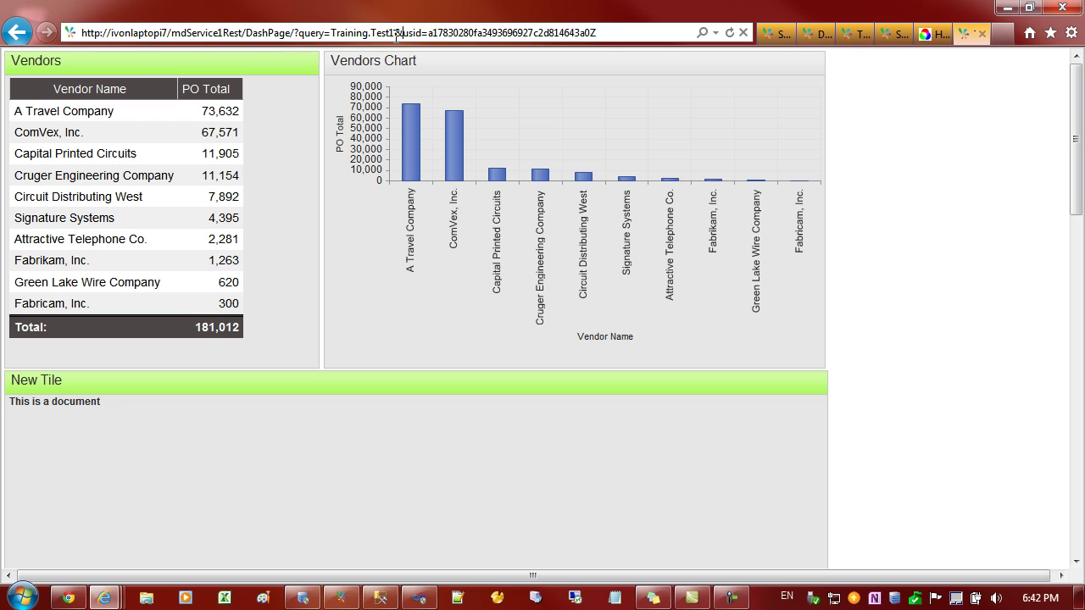
left_click_drag(394, 34, 606, 29)
left_click(378, 34)
left_click_drag(394, 33, 81, 33)
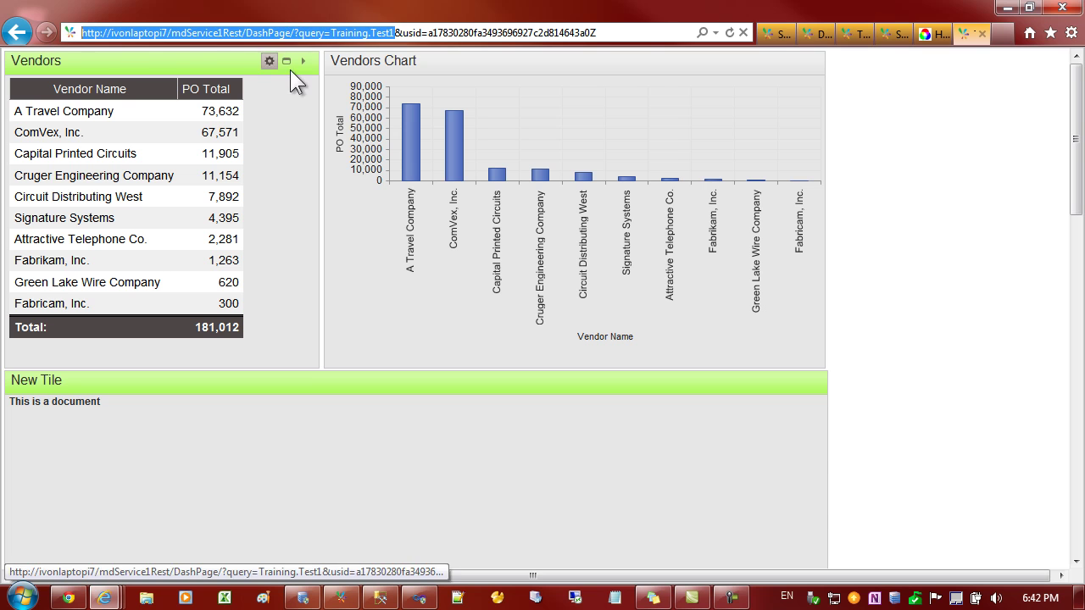
left_click(941, 201)
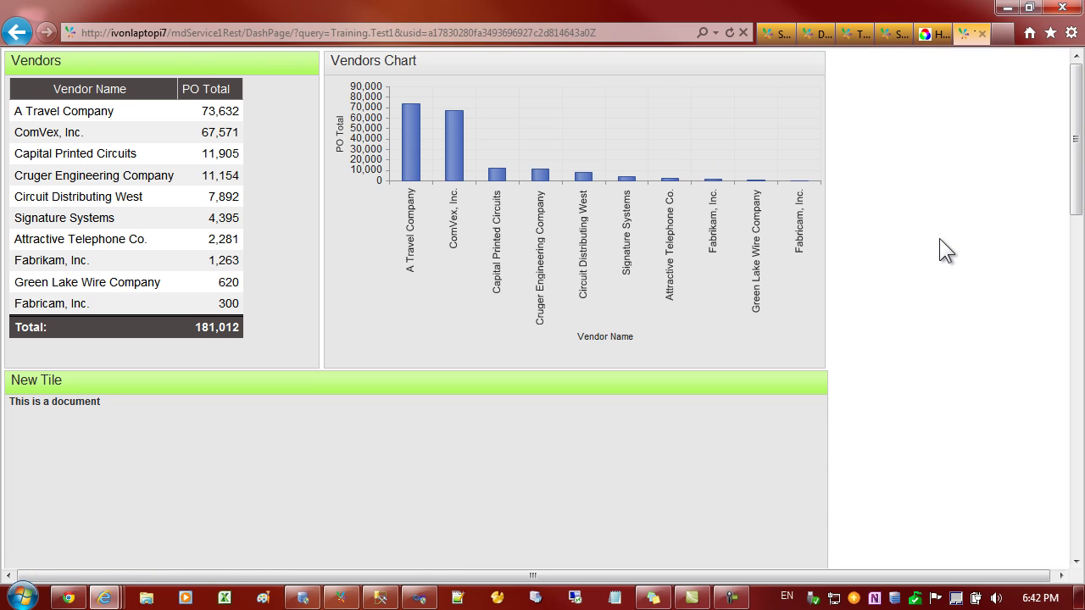